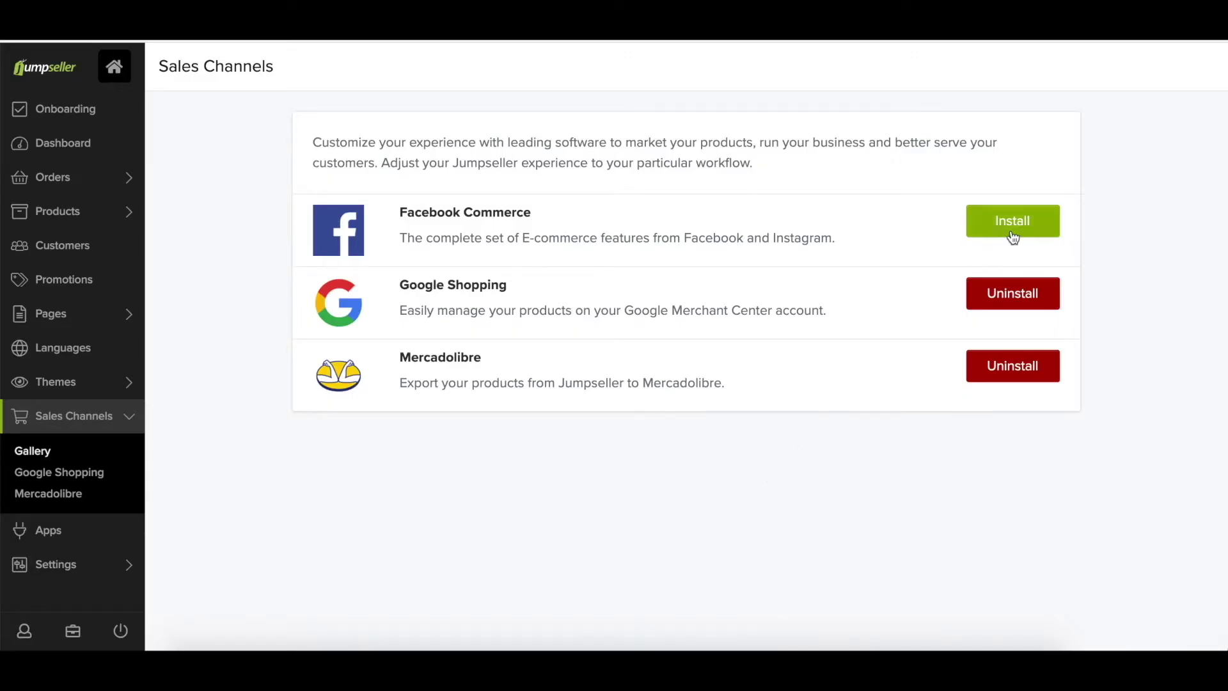
- Install the Facebook Commerce channel from the Gallery and authorise Facebook's access to the store
left_click(1017, 223)
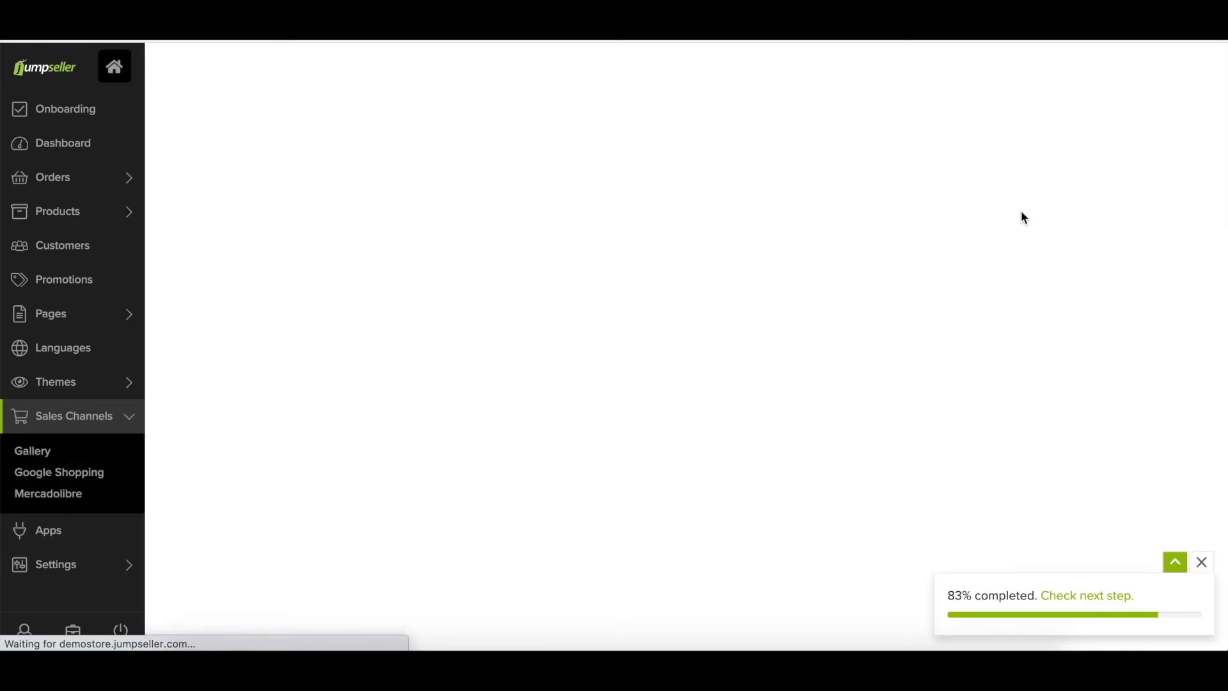
left_click(1201, 562)
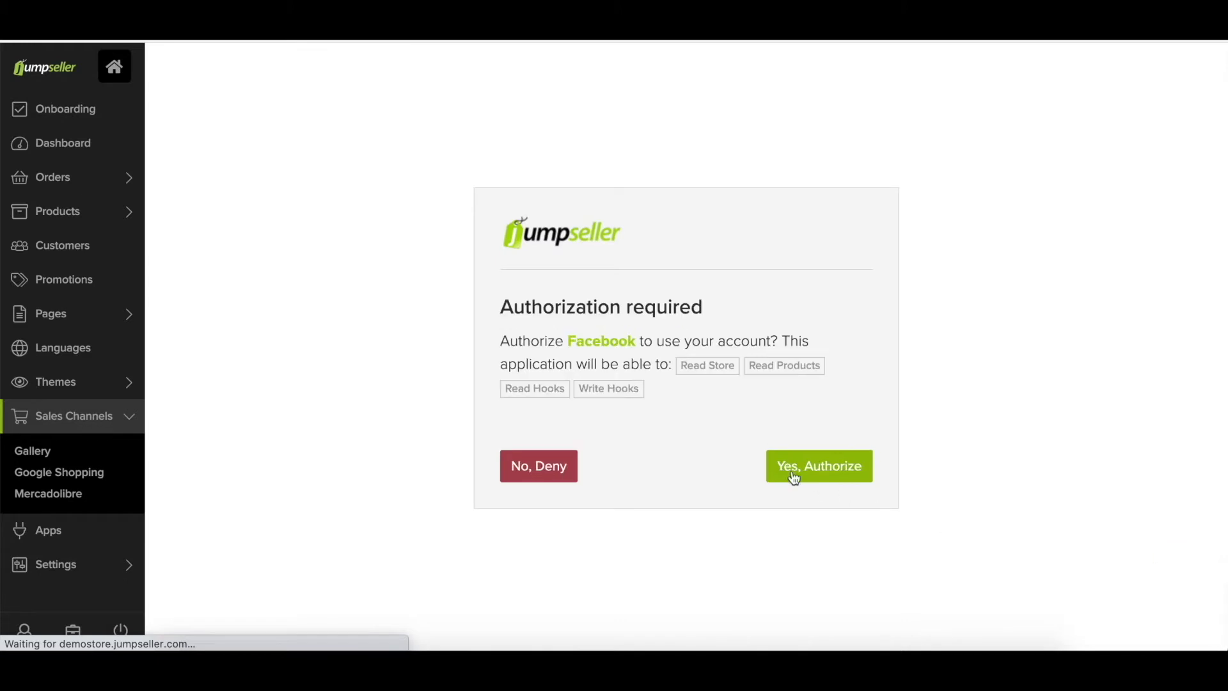
left_click(795, 470)
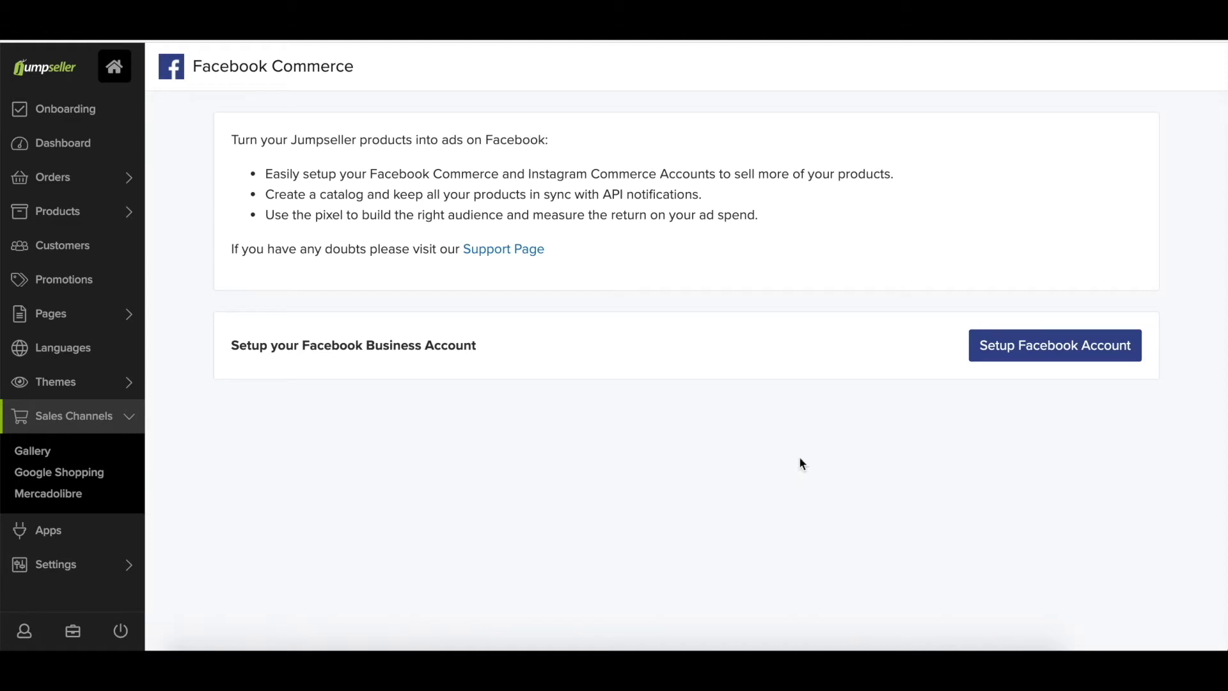
- Start Facebook account setup and log in with the saved email
left_click(1049, 344)
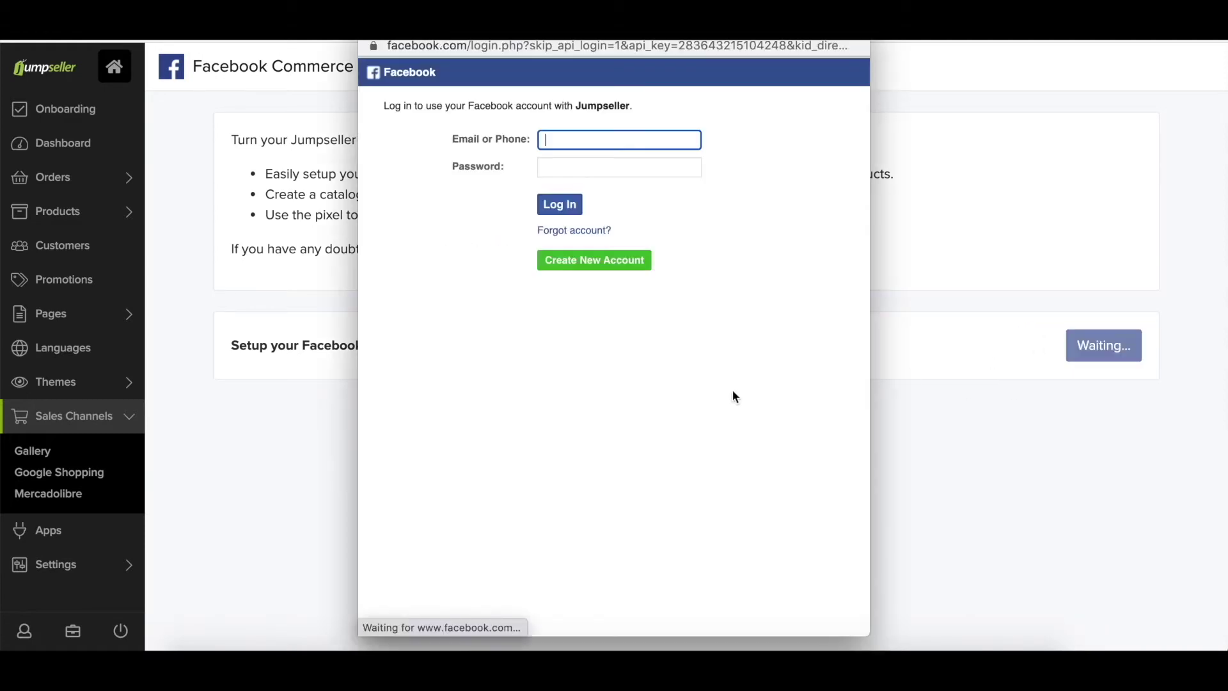
left_click(619, 139)
type("•")
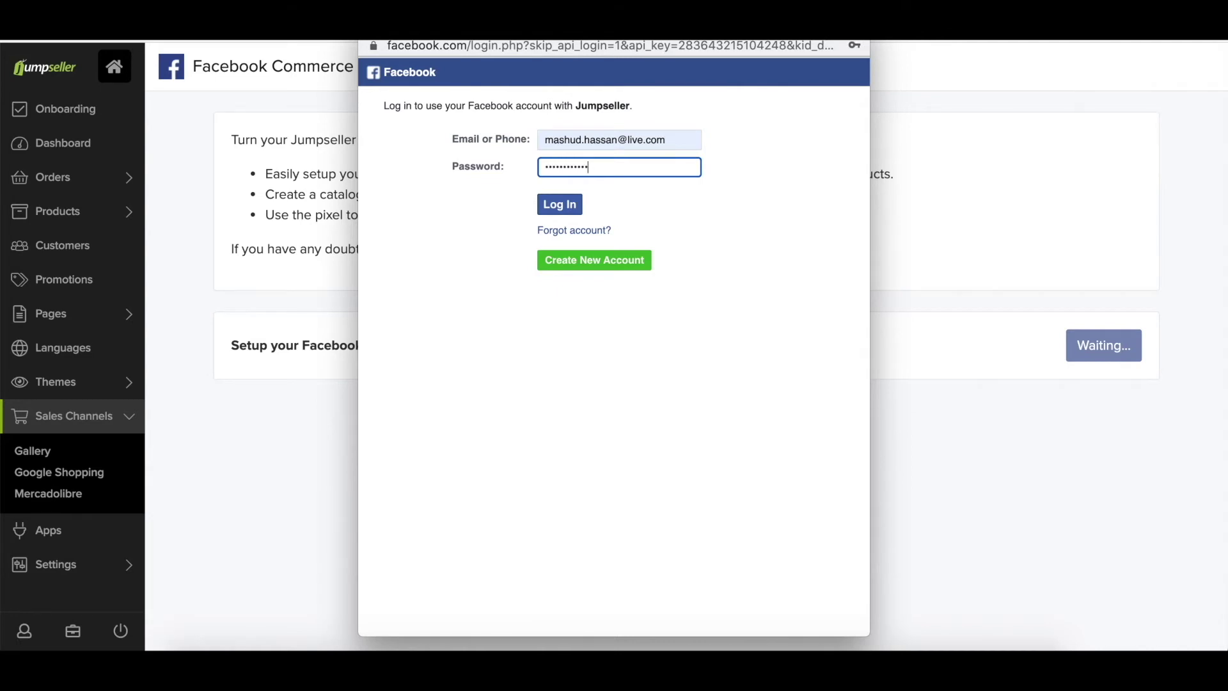
key("Return")
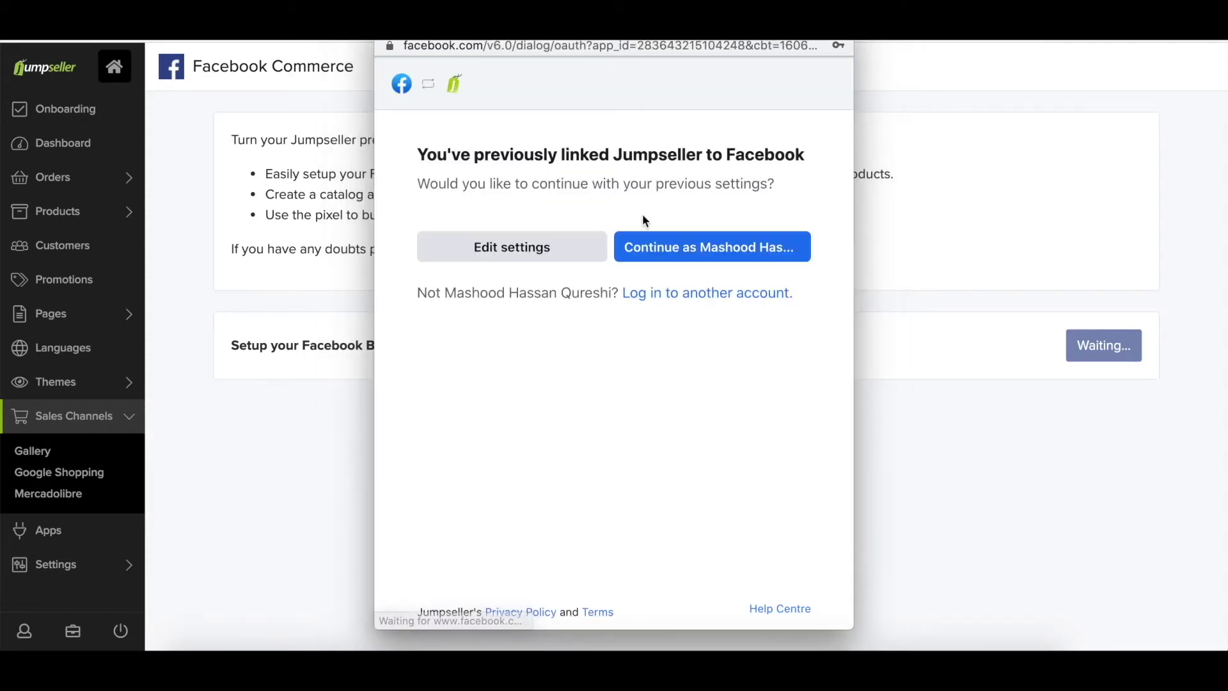
- Continue as the linked Facebook user and accept the Jumpseller connection permissions
left_click(683, 247)
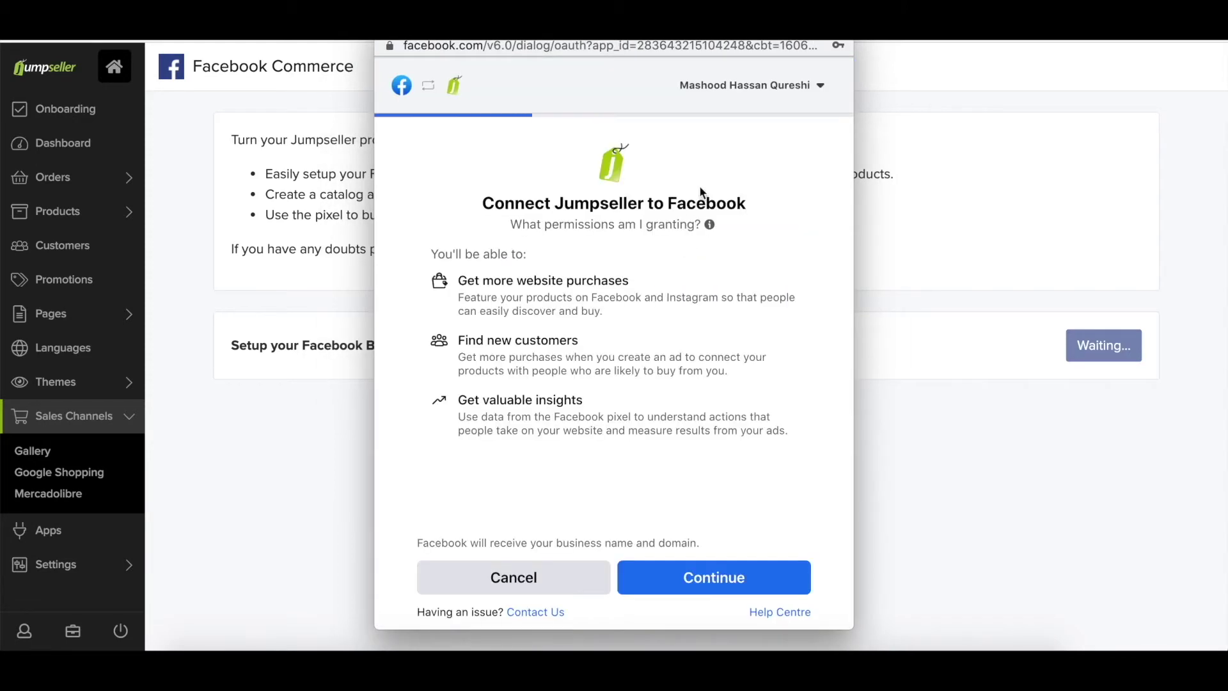
left_click(773, 91)
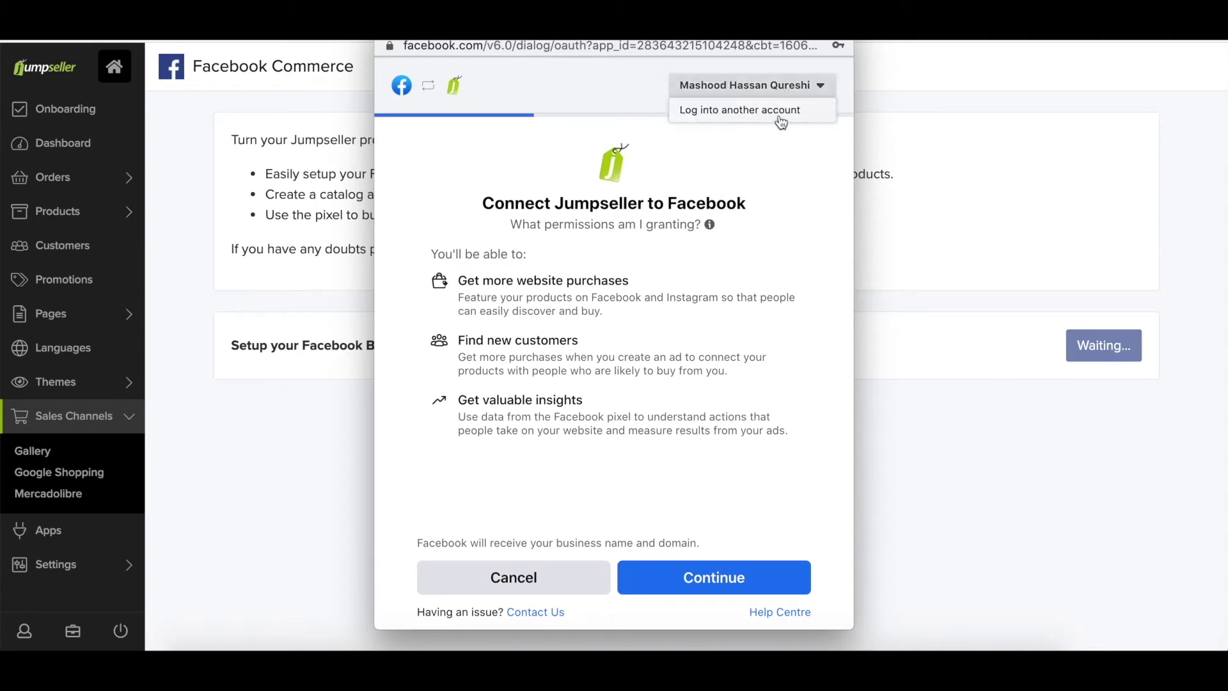
left_click(769, 192)
left_click(743, 577)
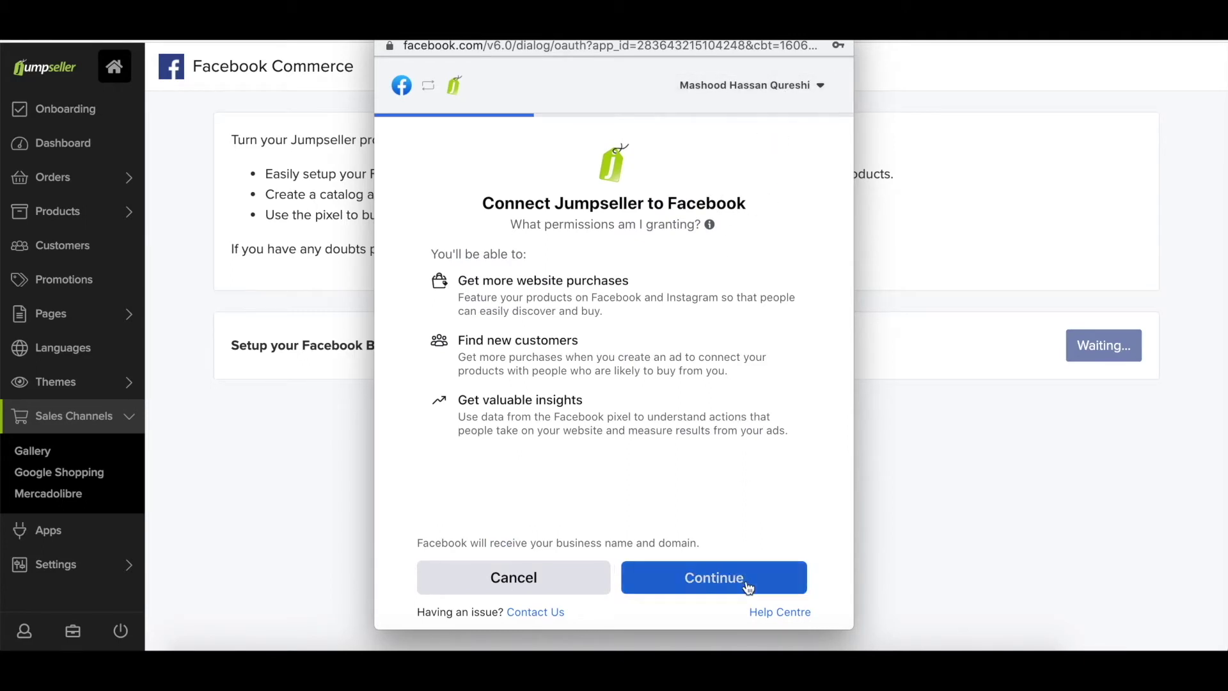
left_click(730, 262)
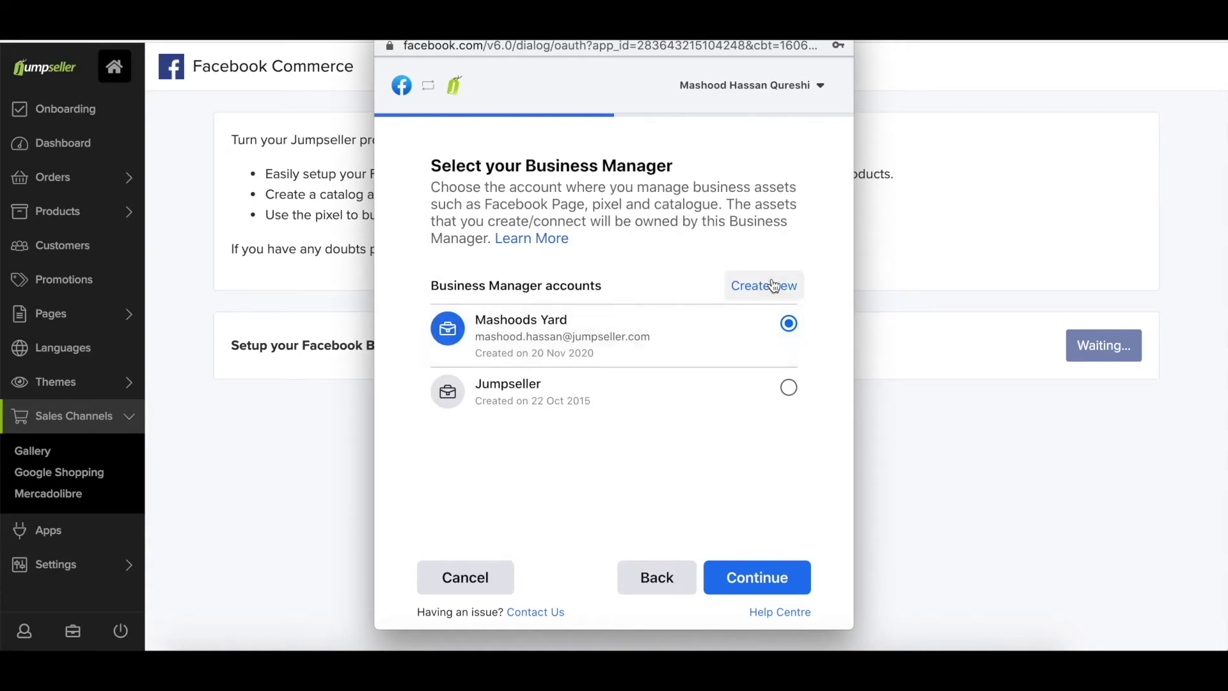
- Create a new Business Manager named New Side Shop and confirm it for the connection
left_click(772, 285)
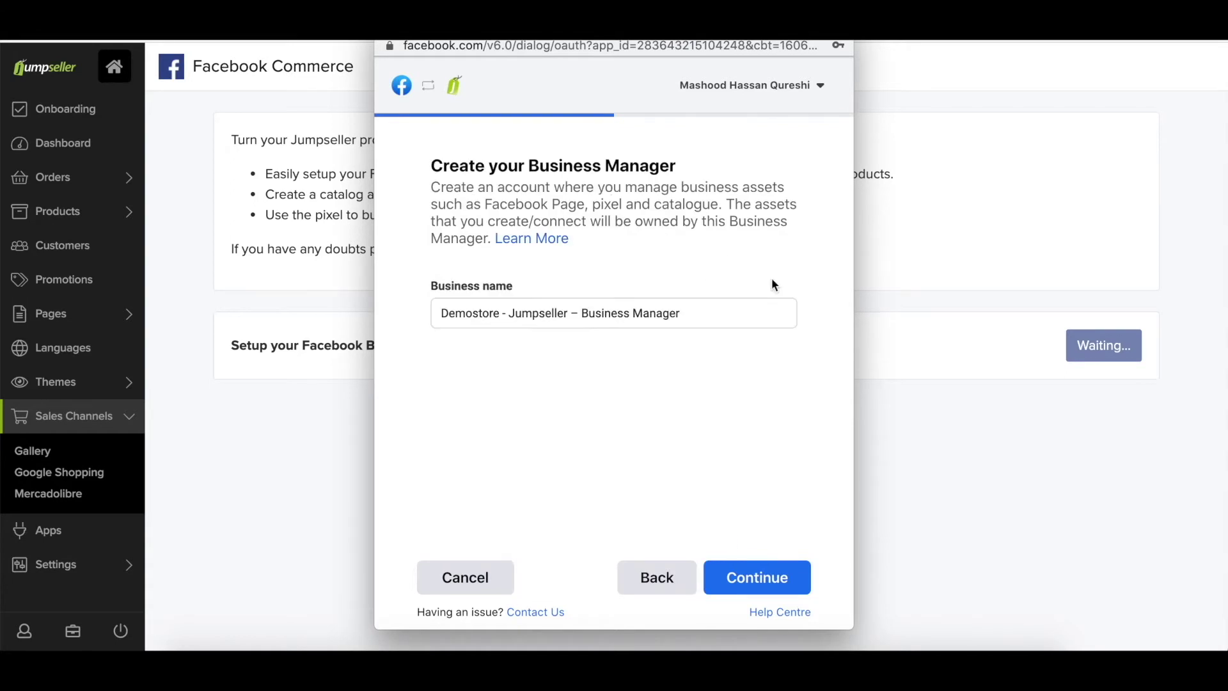
triple_click(577, 313)
type("New Side Shop")
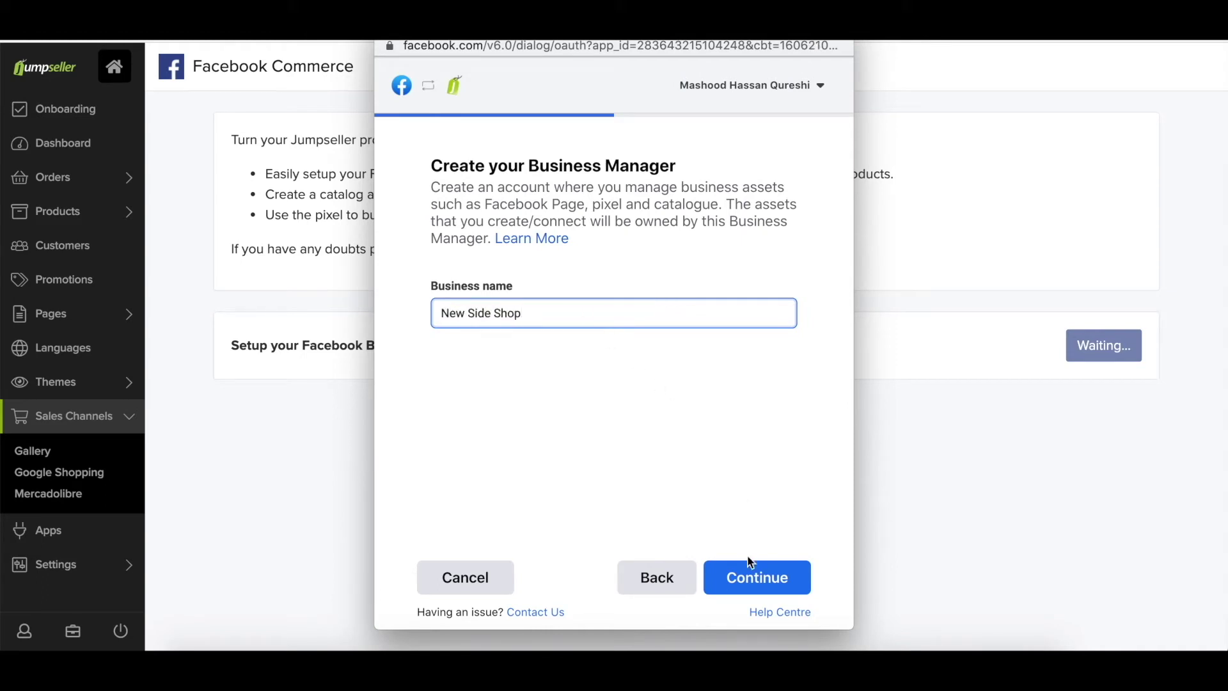
left_click(750, 573)
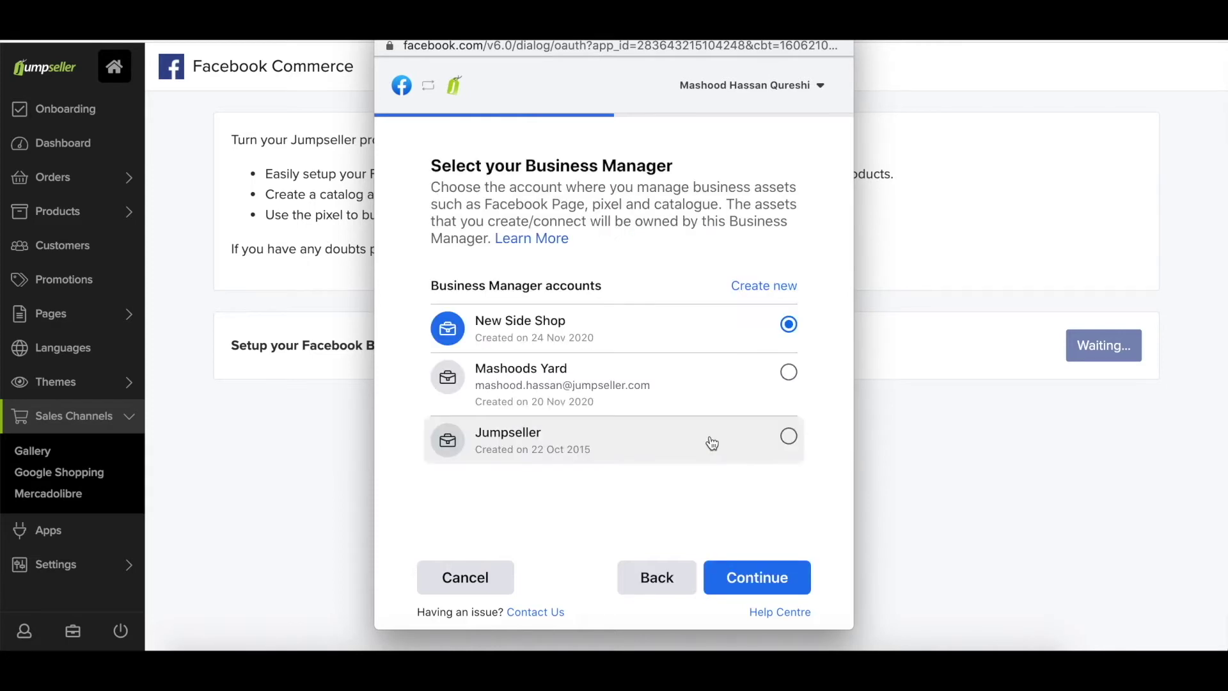
left_click(750, 578)
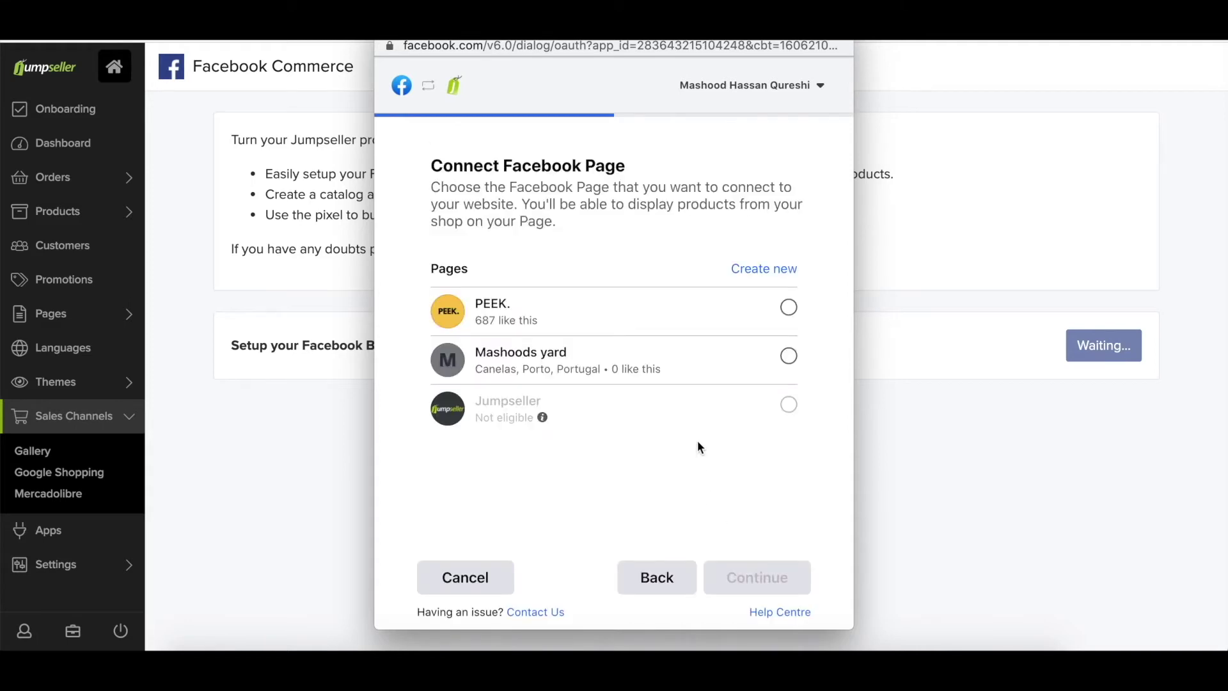
- Create a Facebook Page named 'Phones - Jumpseller' and connect it to the store
left_click(778, 273)
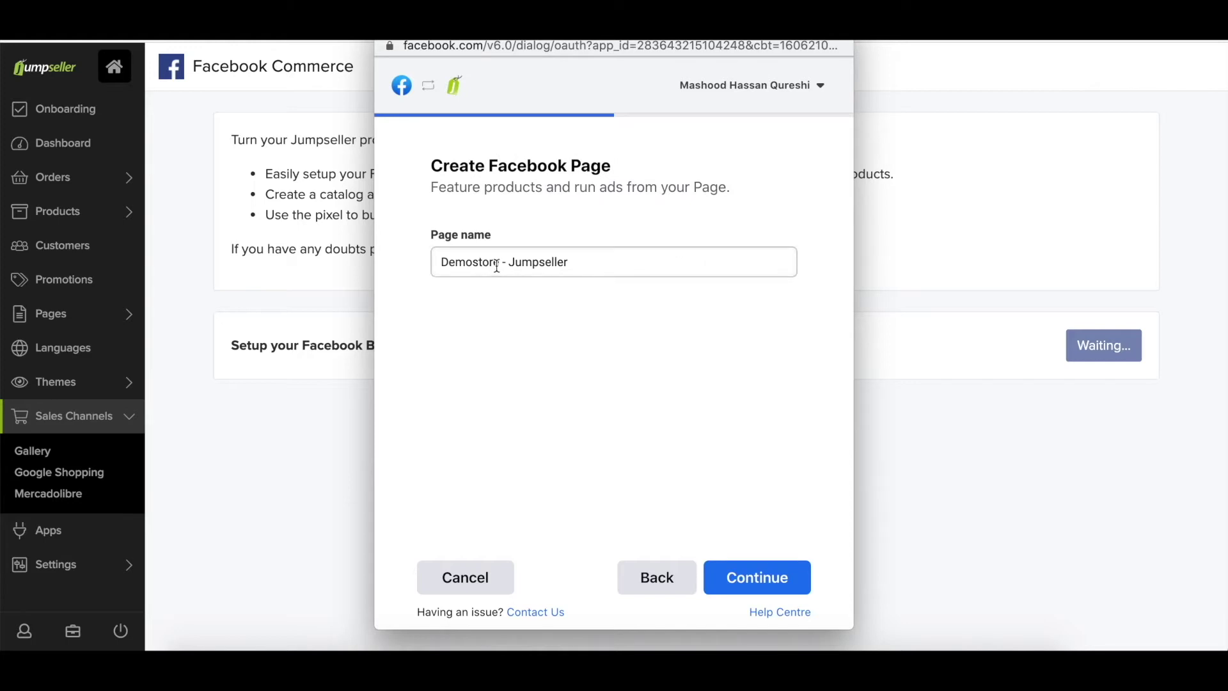
double_click(475, 263)
type("S")
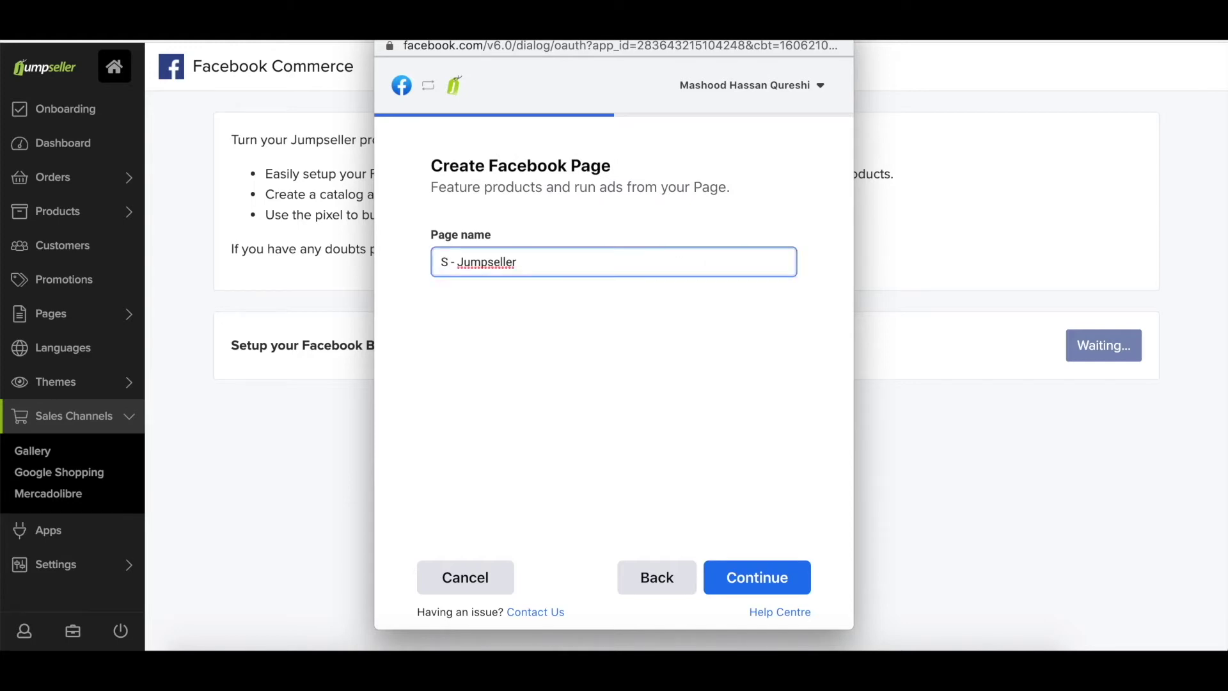
key("BackSpace")
type("Phones")
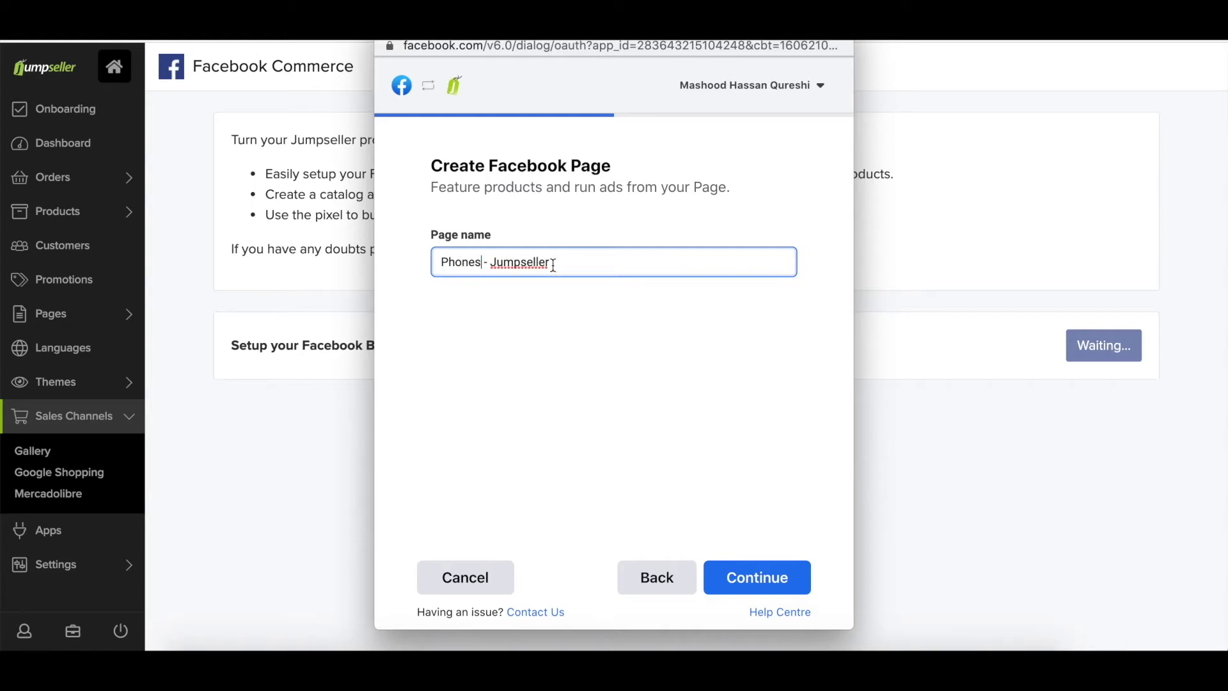
left_click(753, 577)
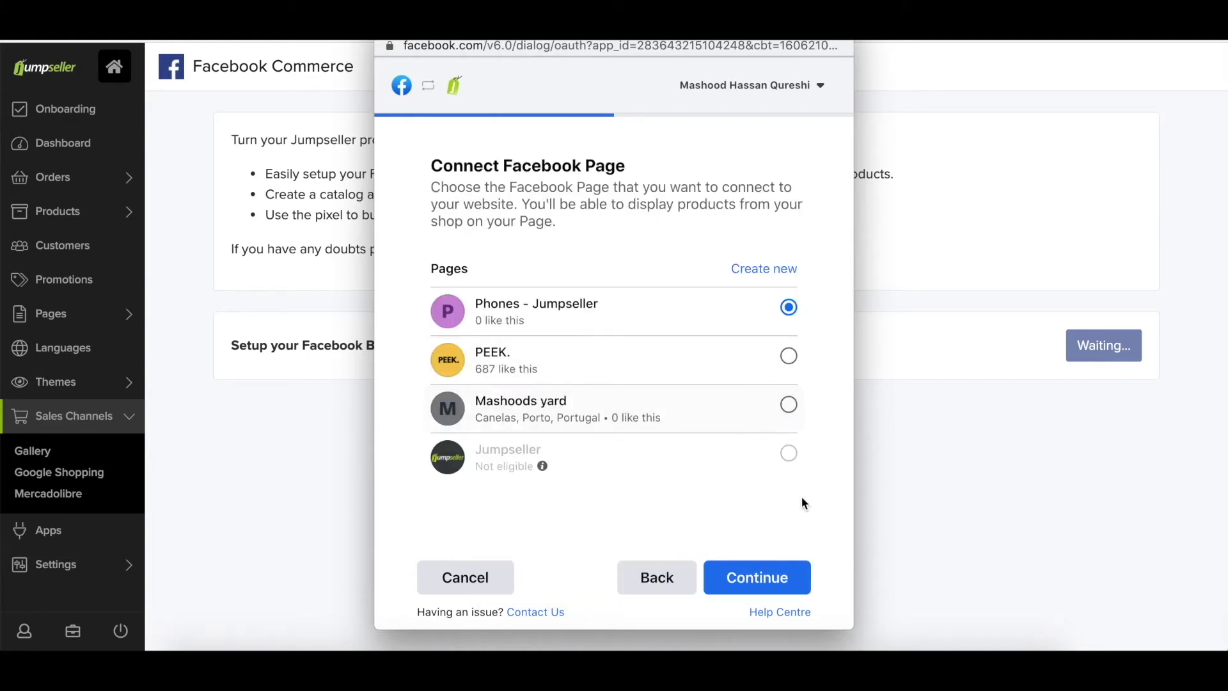
left_click(775, 574)
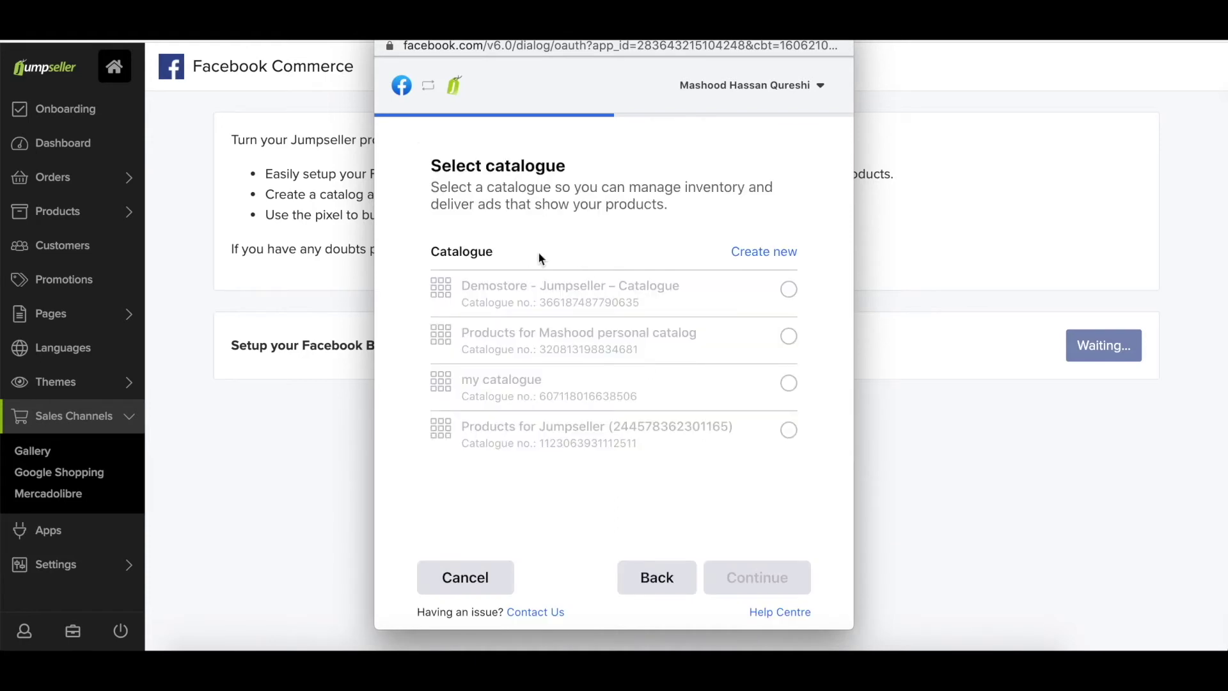
- Create a catalogue named 'Demostore Phones Catalogue' and confirm it for the store's products
left_click(772, 252)
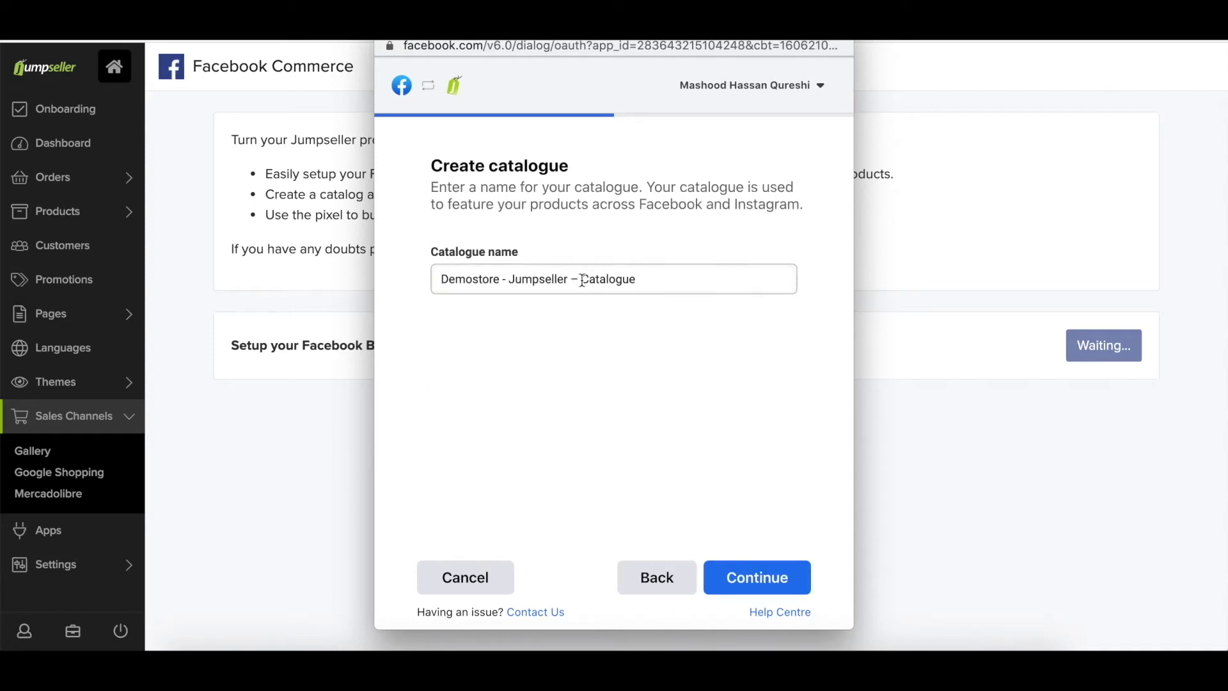
left_click_drag(581, 279, 503, 280)
key("BackSpace")
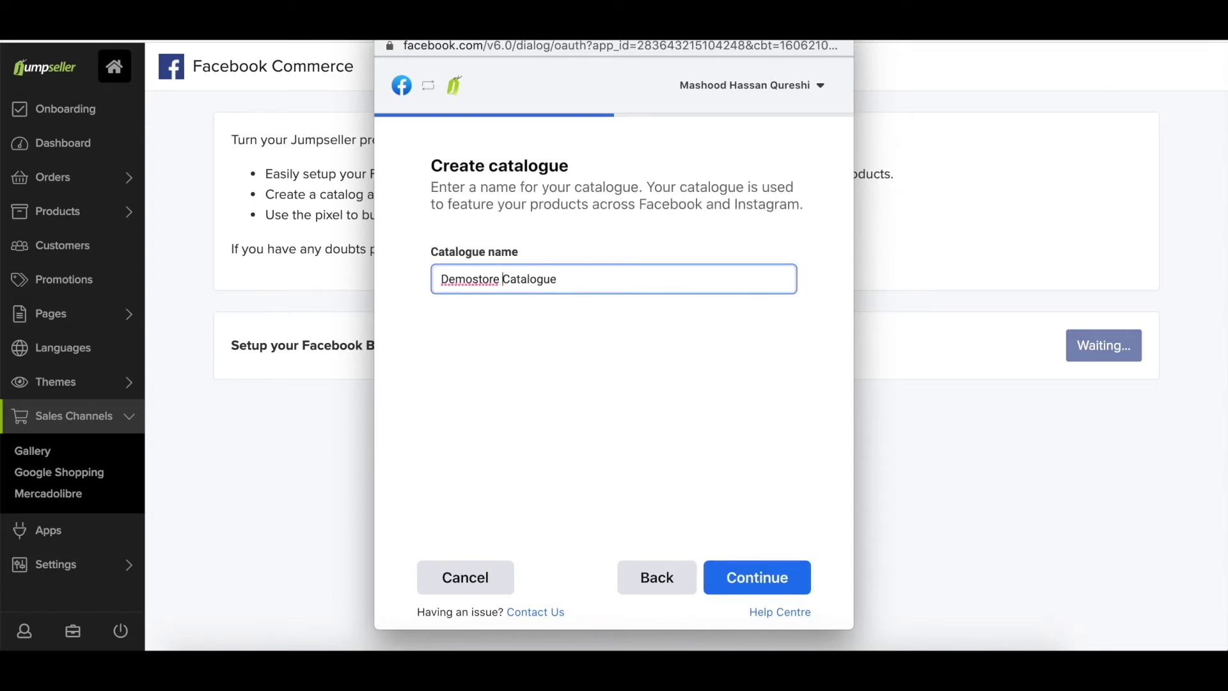
type("Phon")
type("es")
left_click(756, 582)
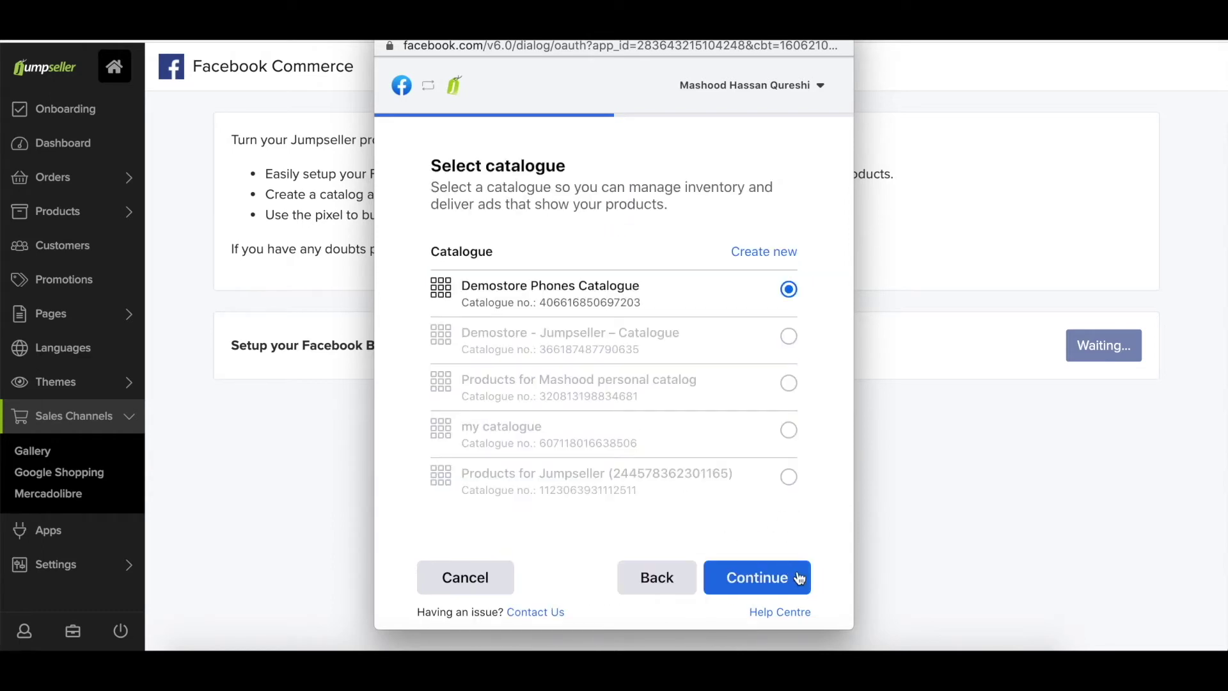
left_click(798, 576)
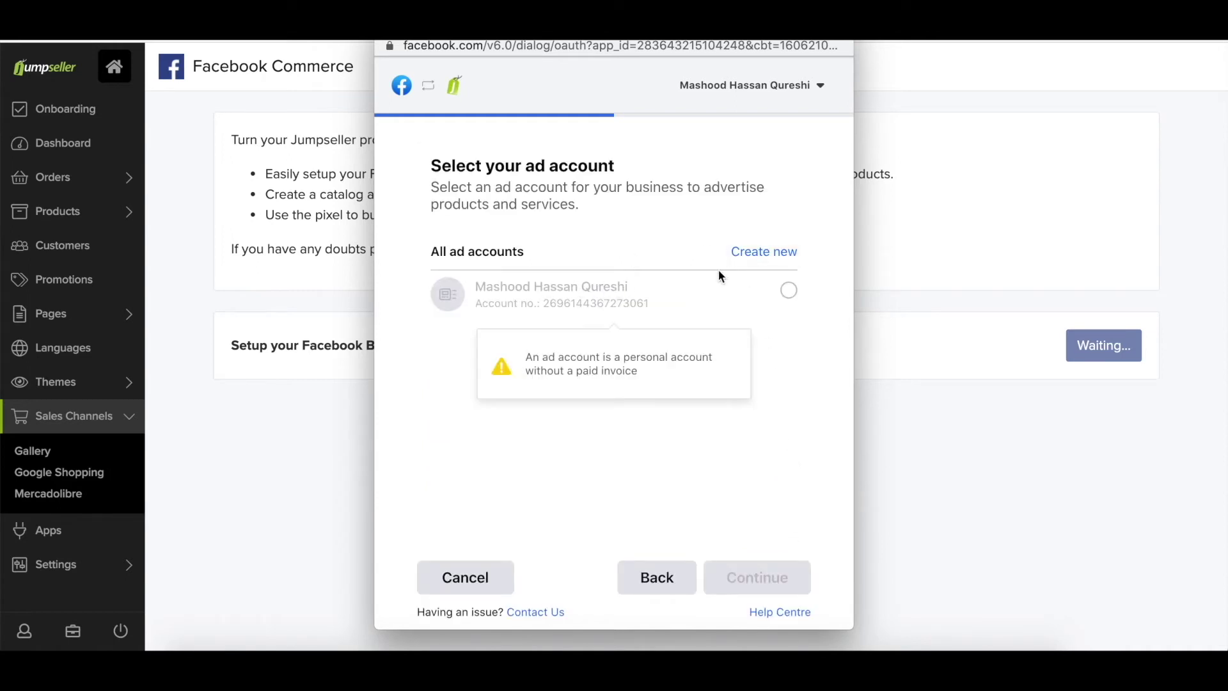
- Create a new ad account named 'Phones Ad account' and confirm it
left_click(764, 252)
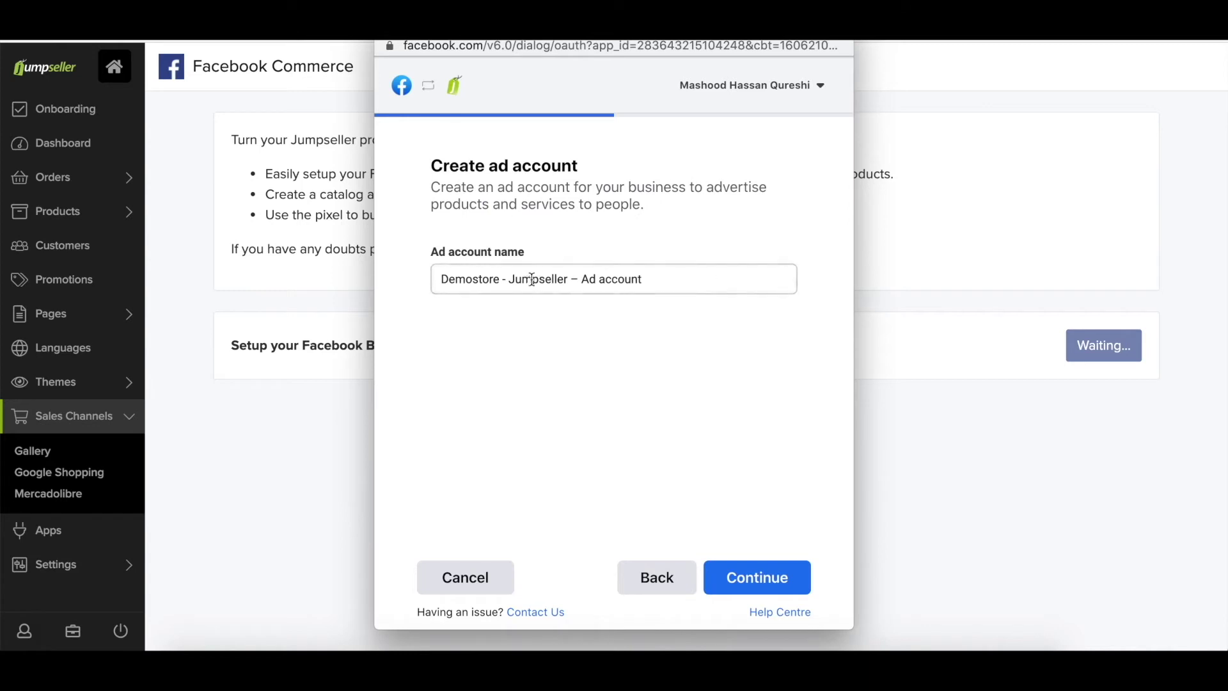
left_click_drag(579, 278, 444, 278)
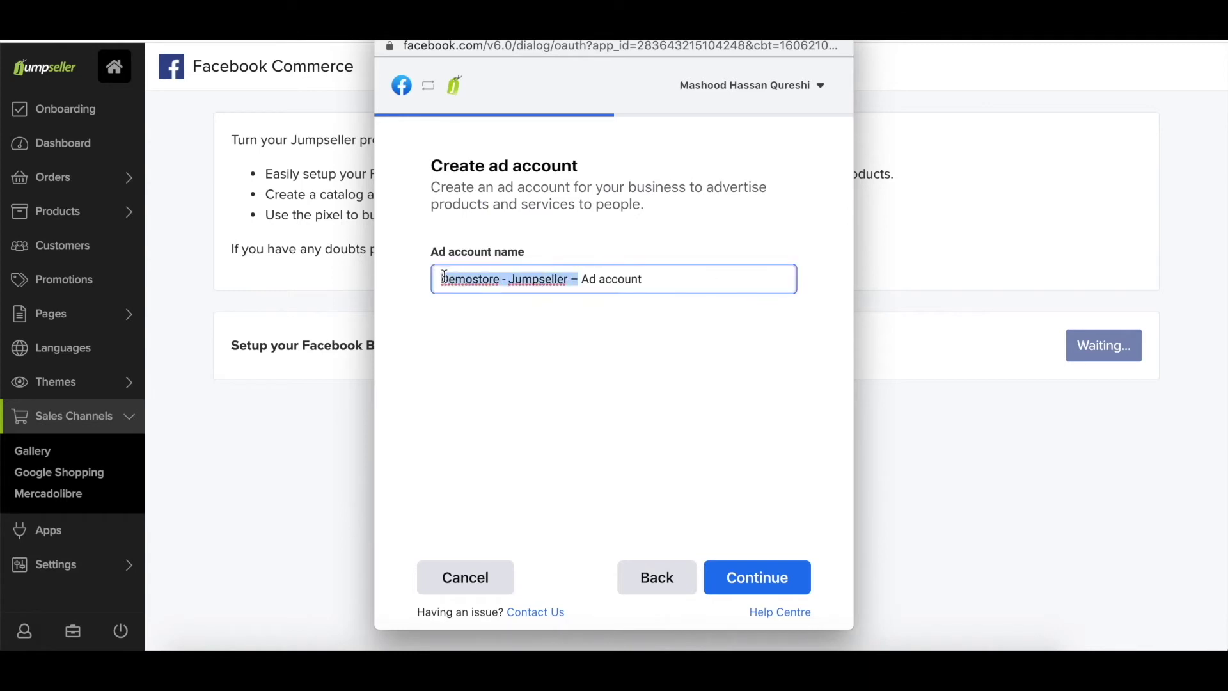
type("Phones")
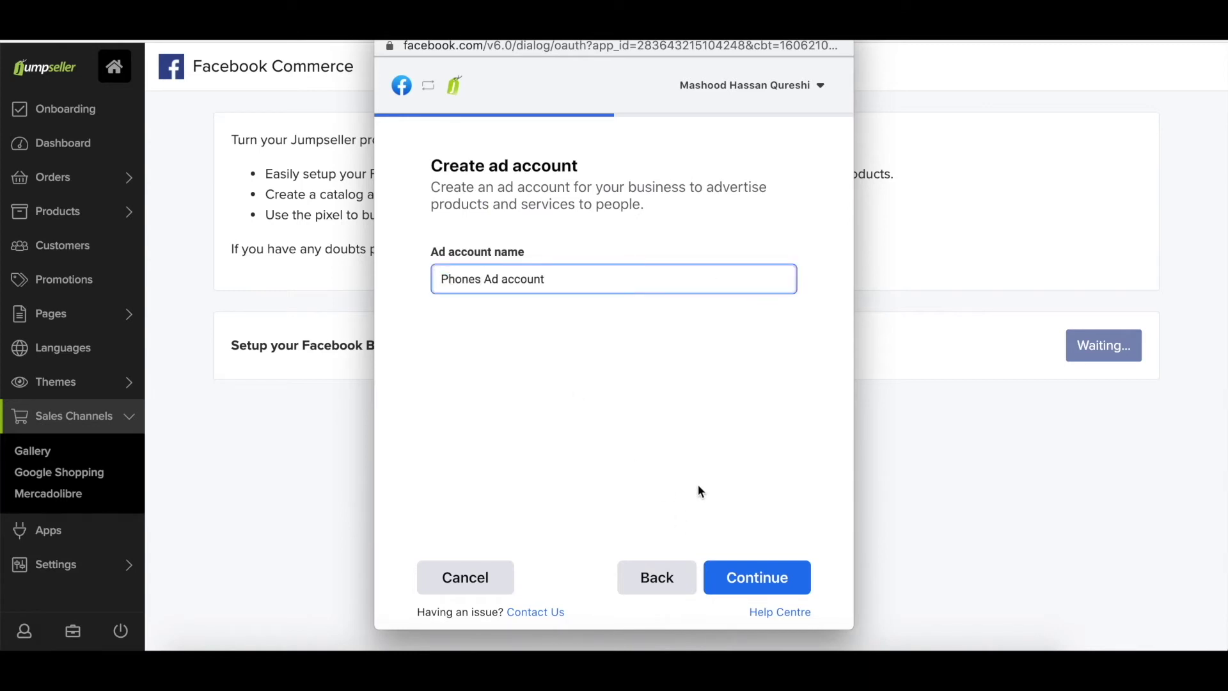
left_click(757, 577)
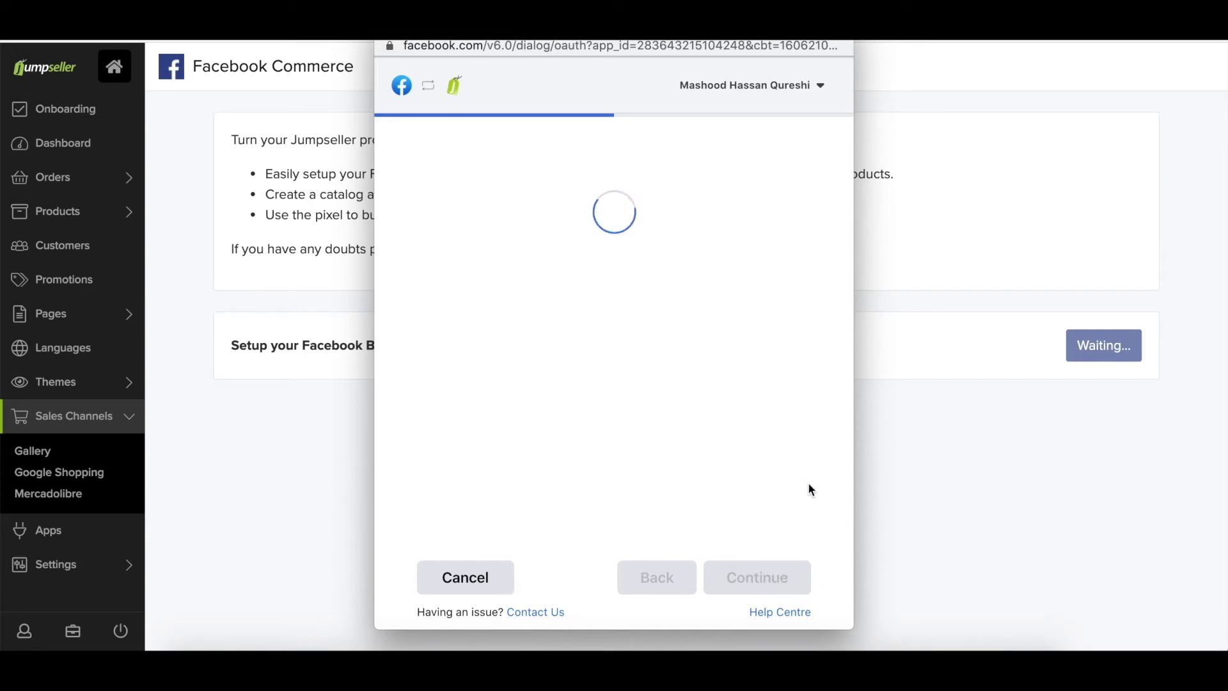
left_click(757, 577)
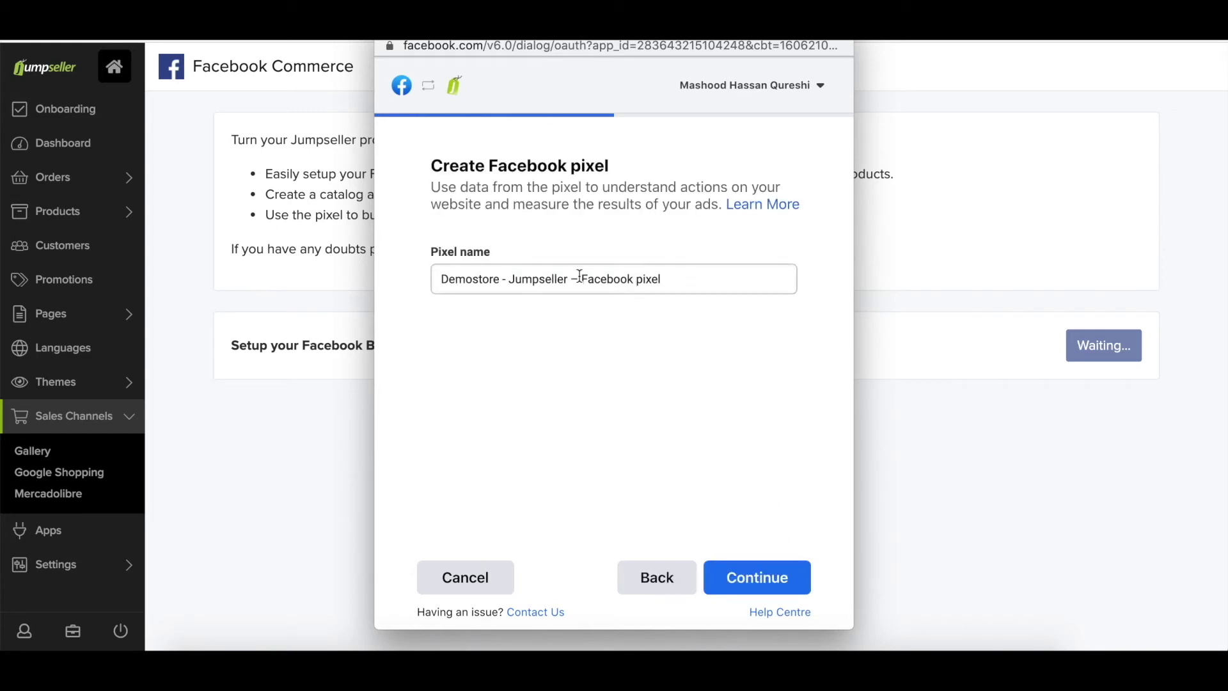
- Replace the pixel name's store prefix to make it 'Phones - Facebook pixel' and submit
left_click_drag(577, 278, 436, 281)
key("BackSpace")
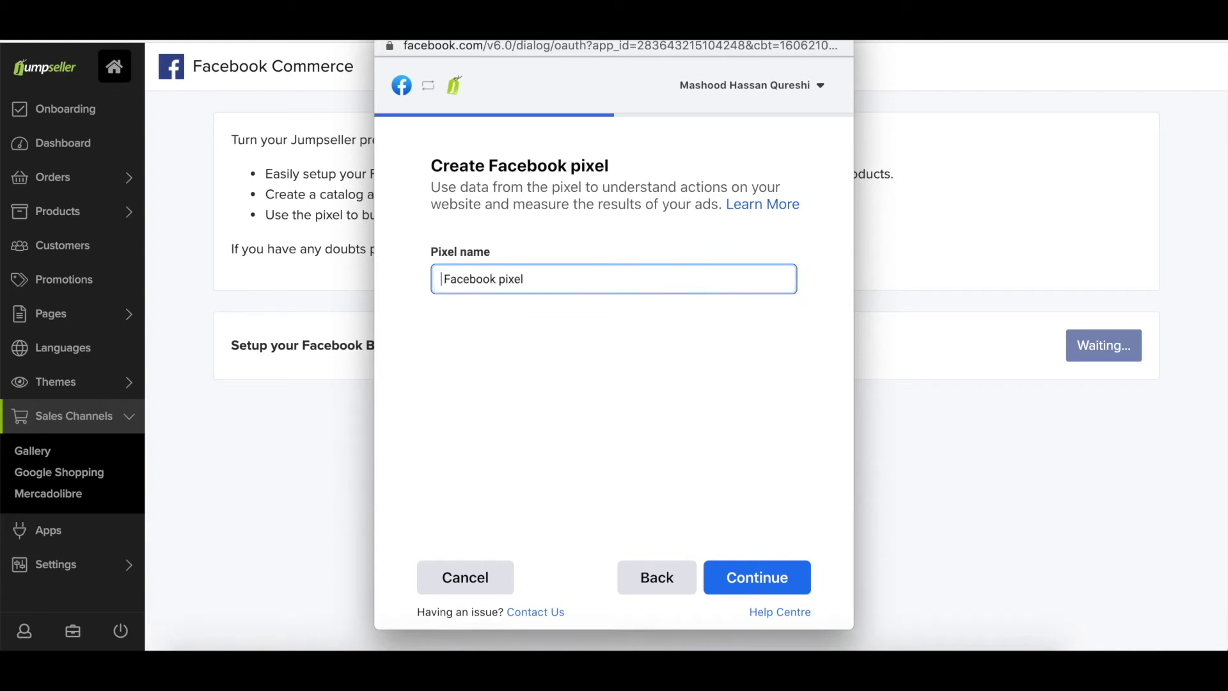
type("Phones -")
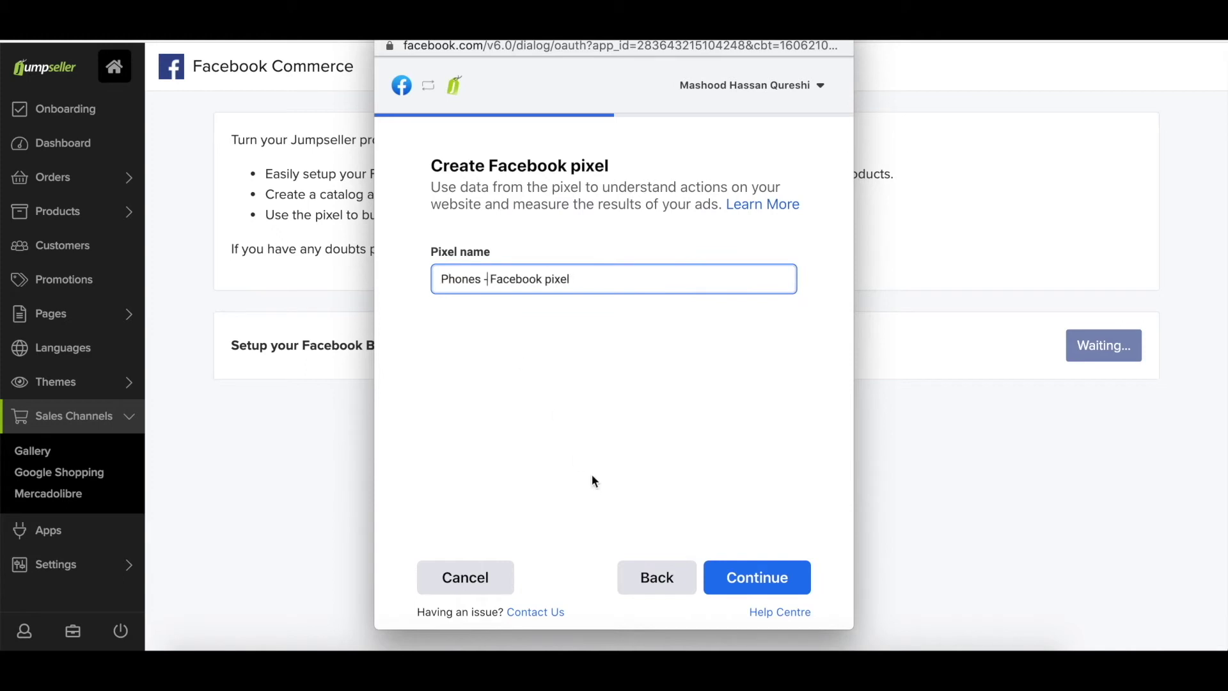
left_click(744, 572)
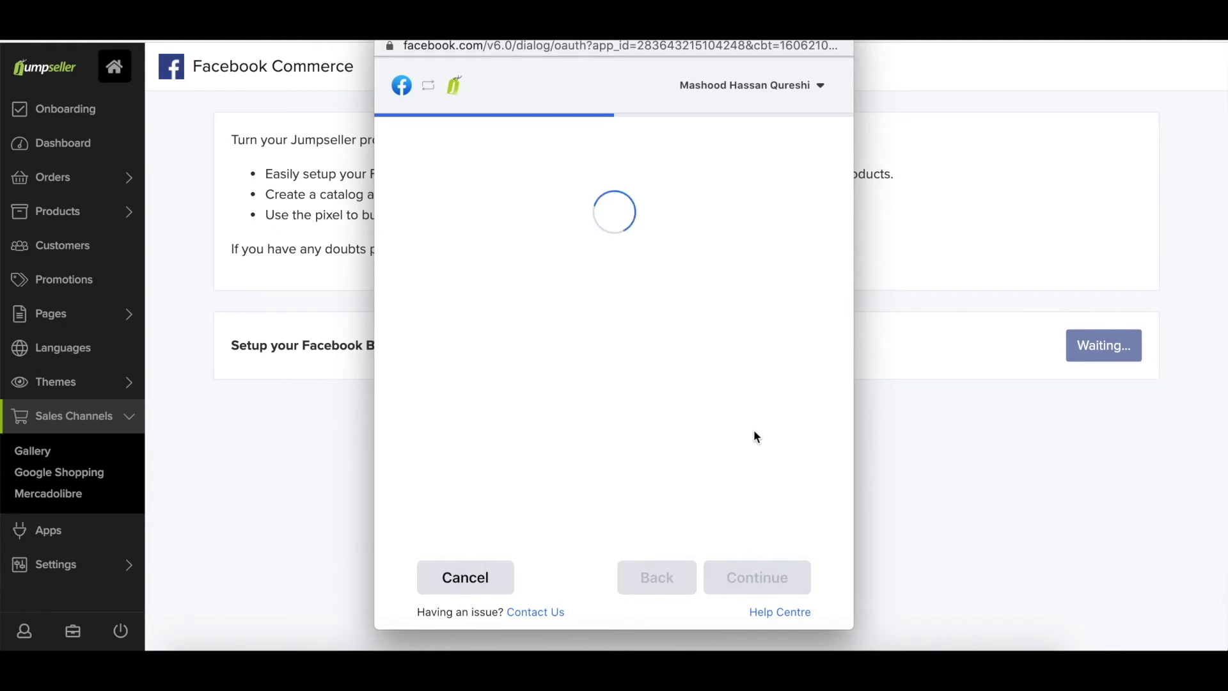
- Confirm the pixel and connection settings, grant Jumpseller the required permissions, and finish linking
left_click(757, 577)
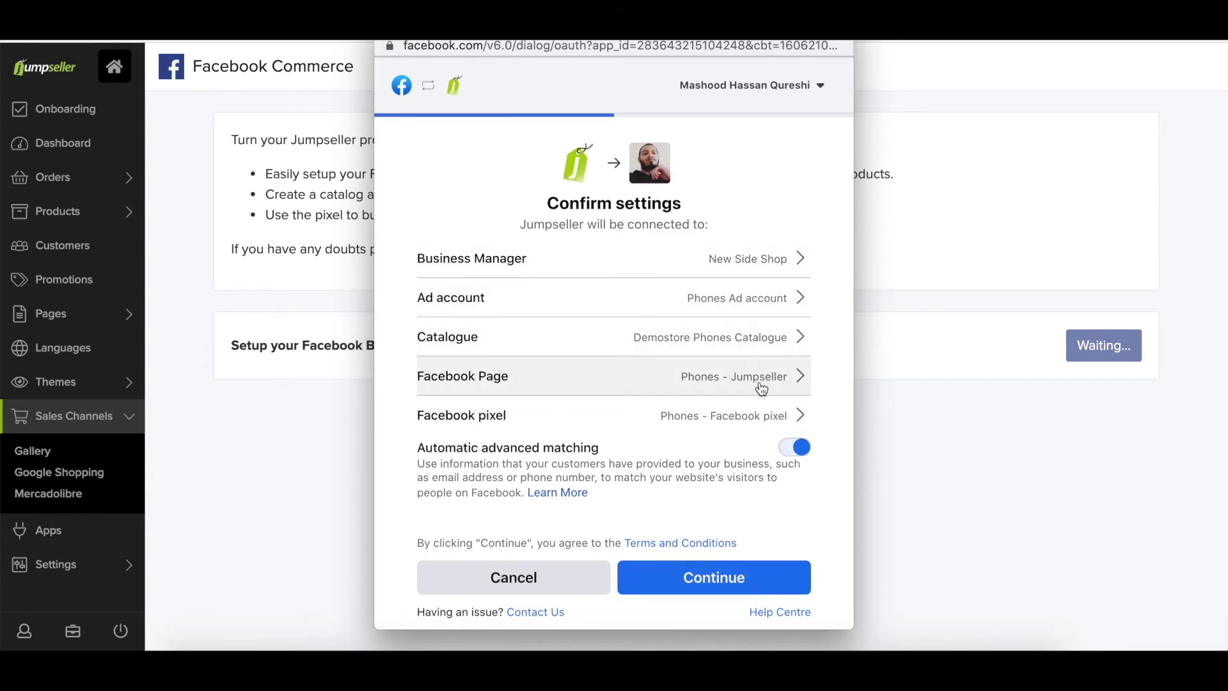
left_click(758, 577)
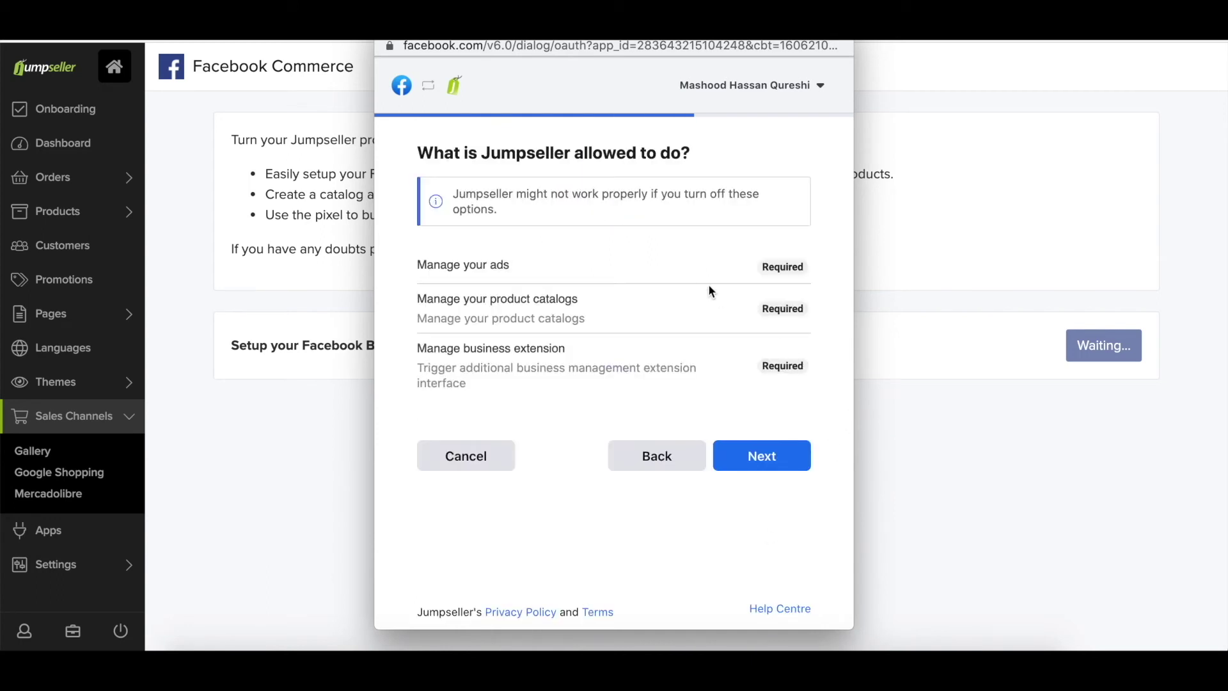
left_click(761, 455)
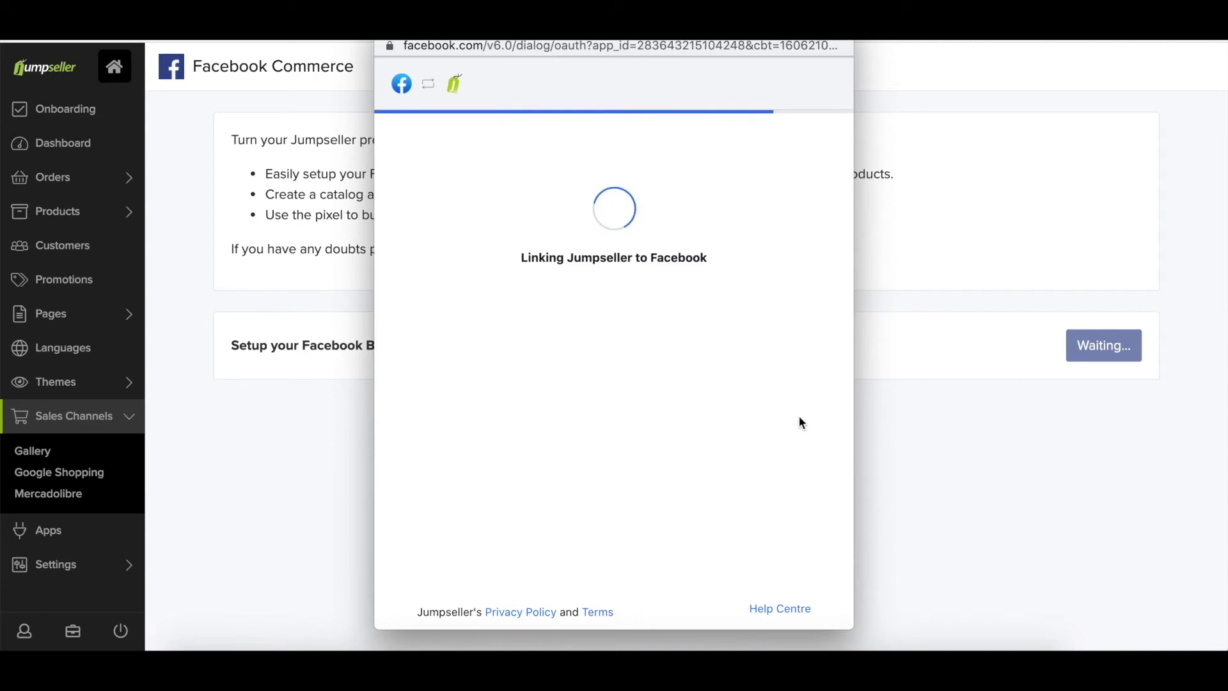
left_click(651, 572)
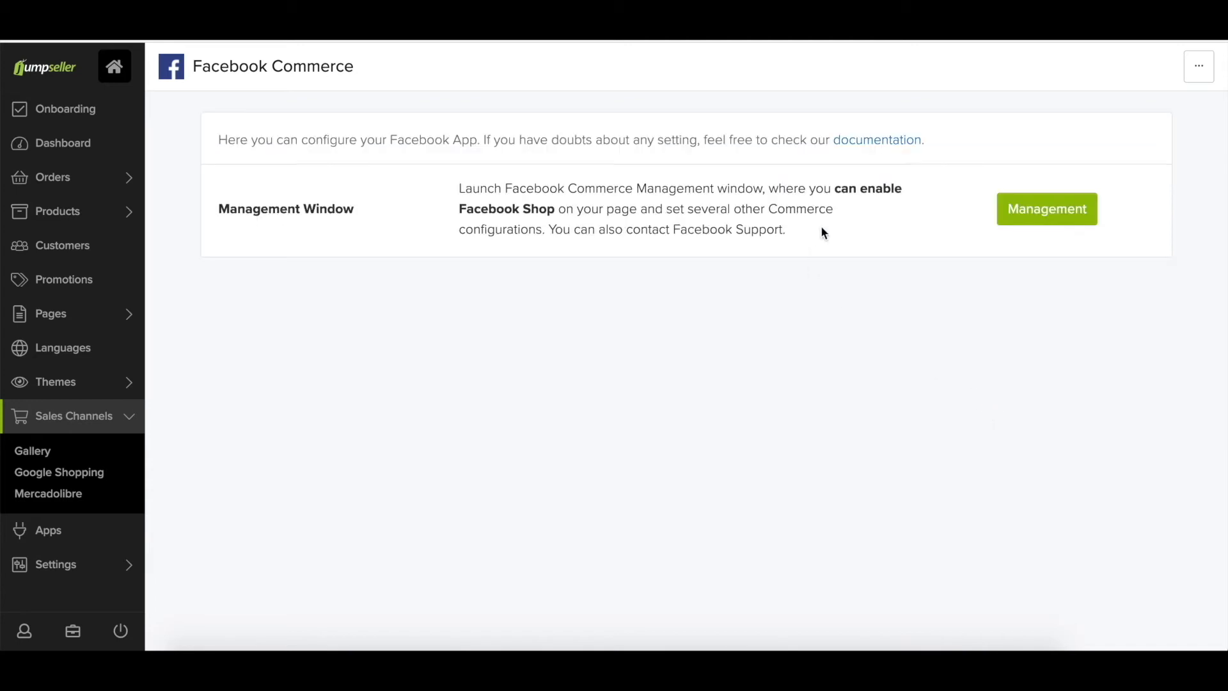
- Check the connected New Side Shop assets in Management, then bring up the channel's '...' menu
left_click(1037, 217)
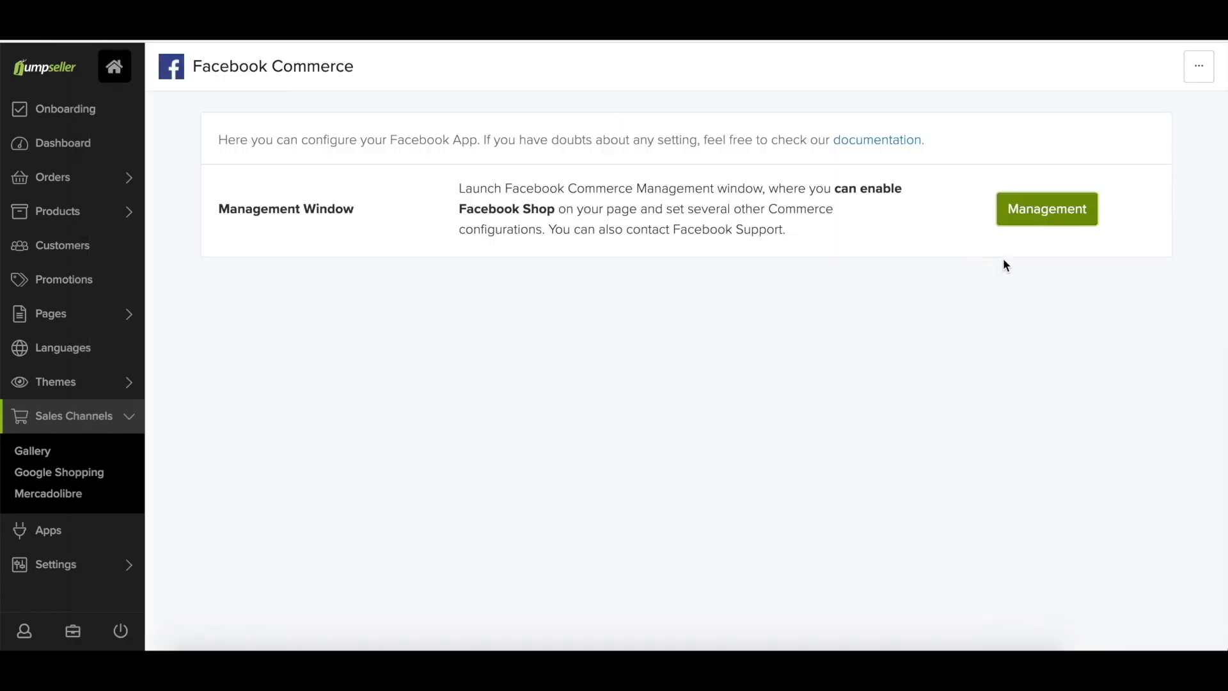
left_click(1198, 66)
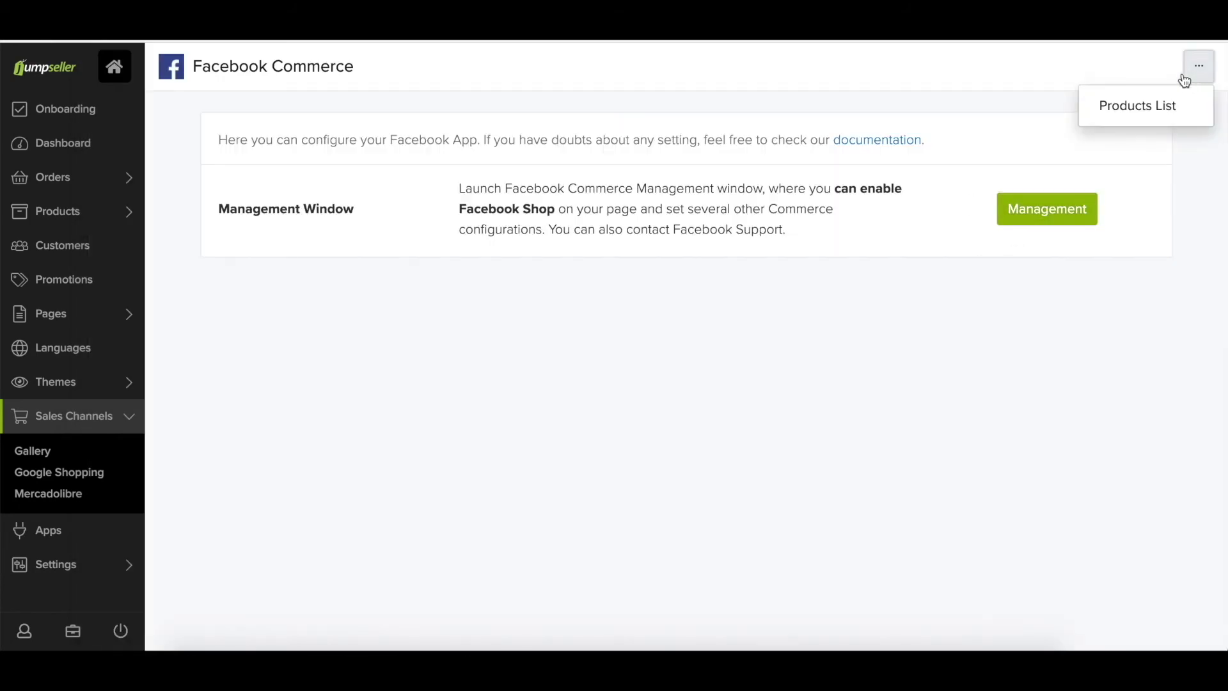
- Import all 2094 products from the Products List and check the success message
left_click(1135, 110)
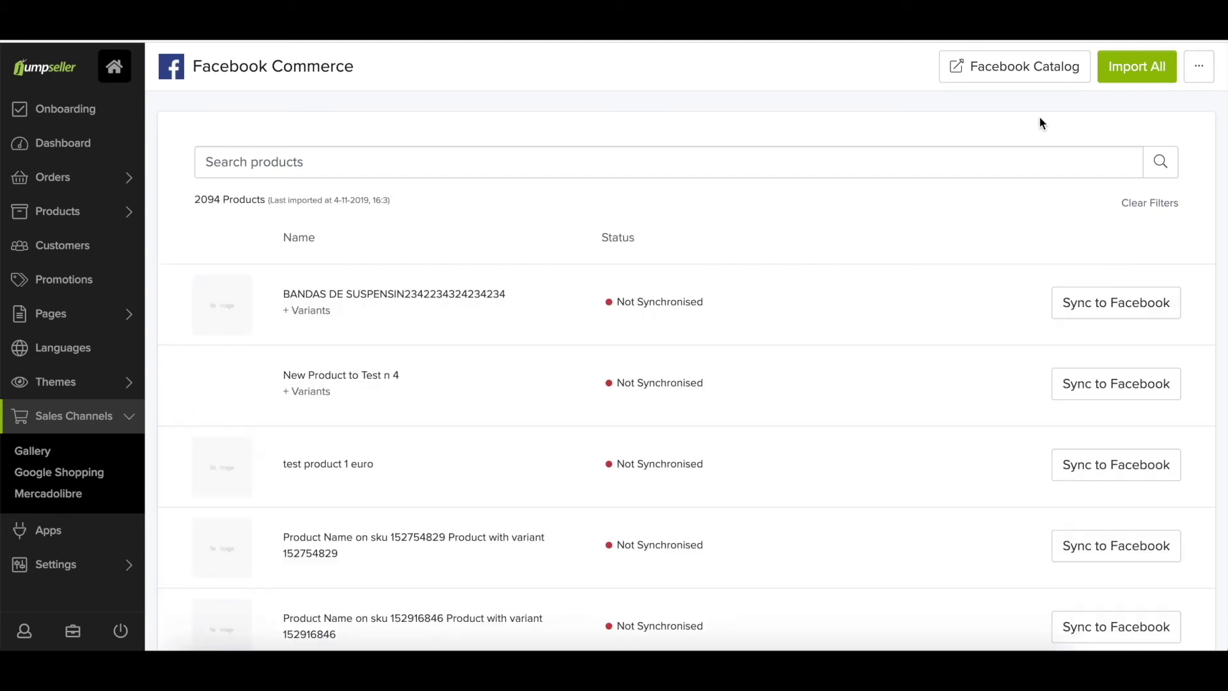
left_click(1133, 72)
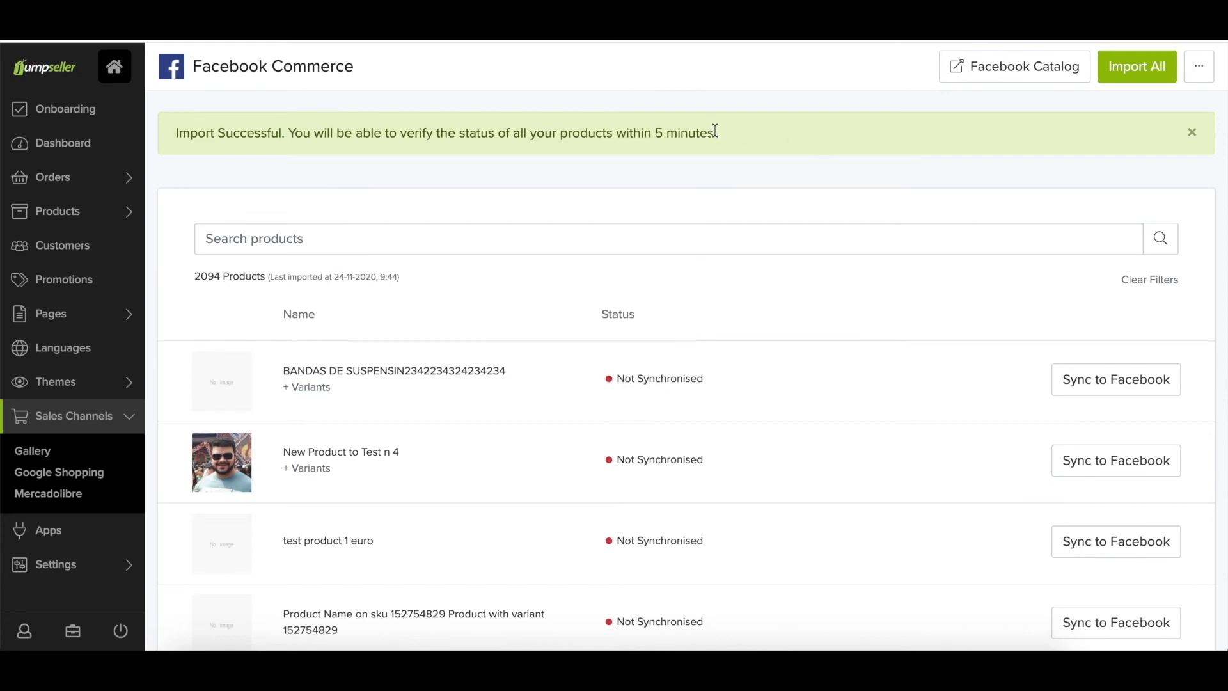
left_click_drag(716, 134, 177, 132)
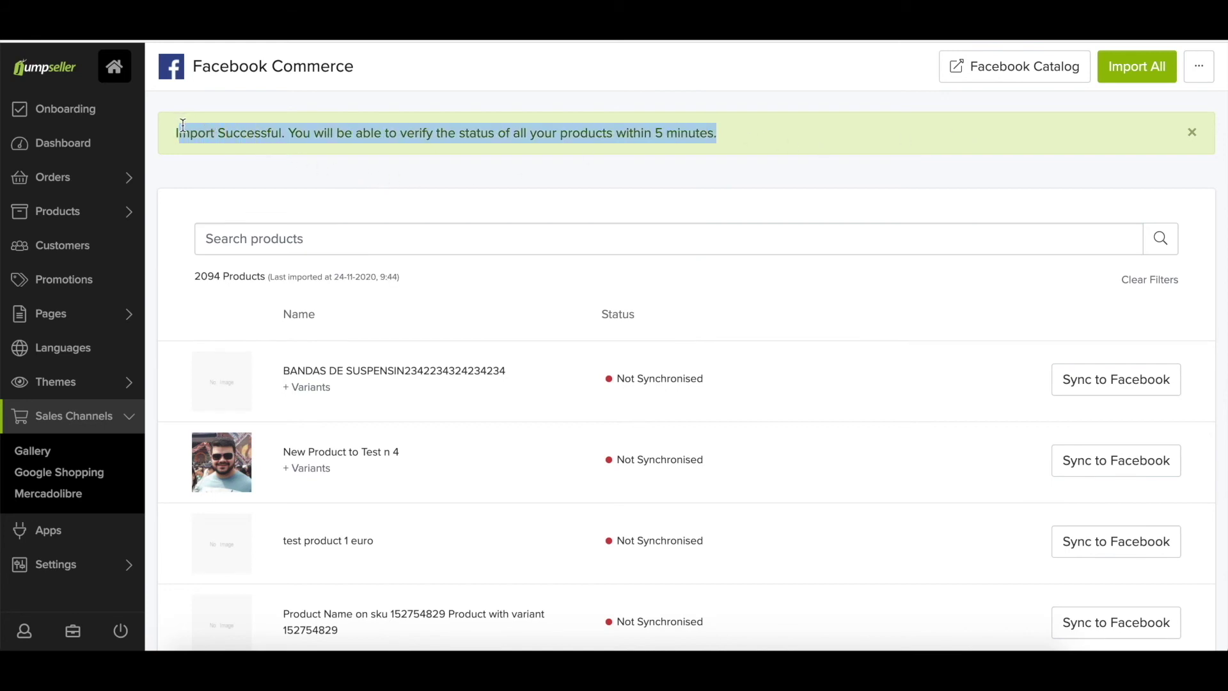
left_click(578, 200)
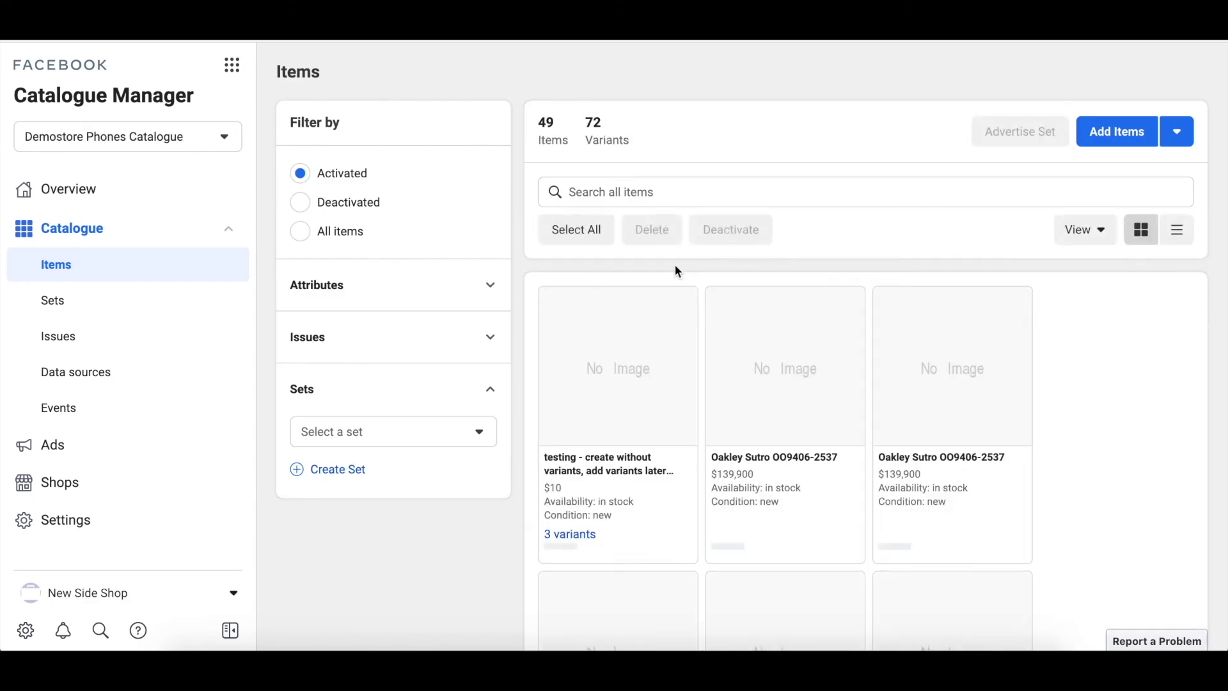
scroll(835, 422, "down", 3)
scroll(835, 422, "down", 3)
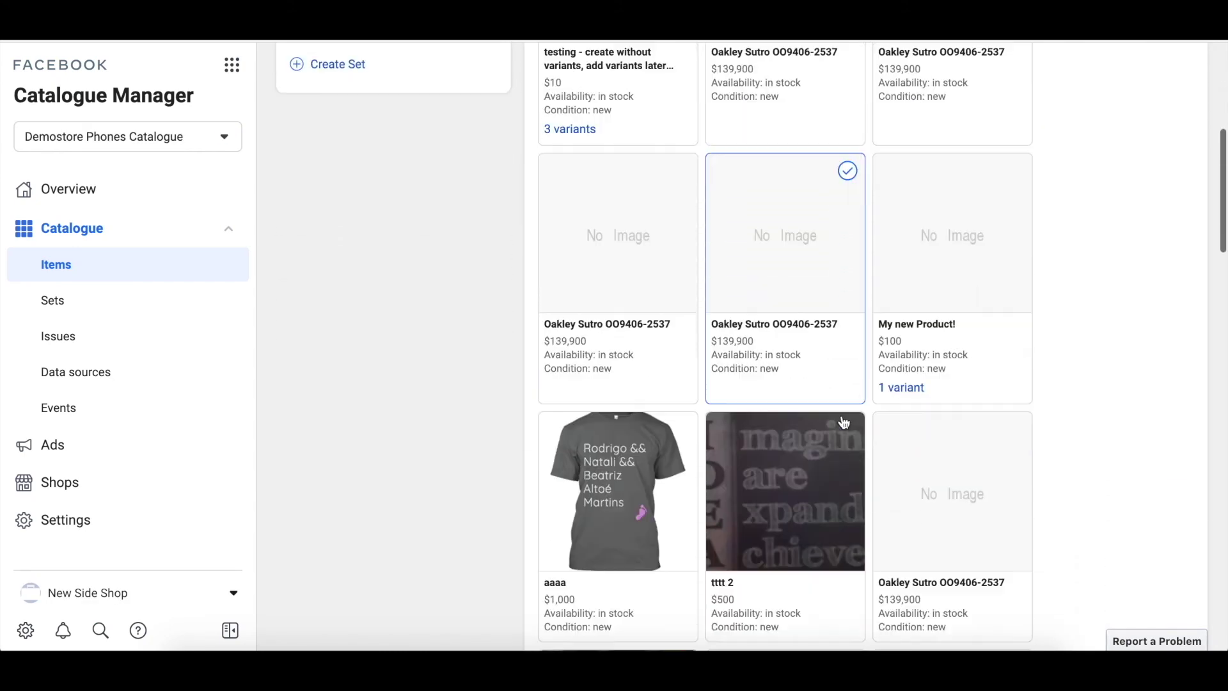
scroll(572, 440, "down", 3)
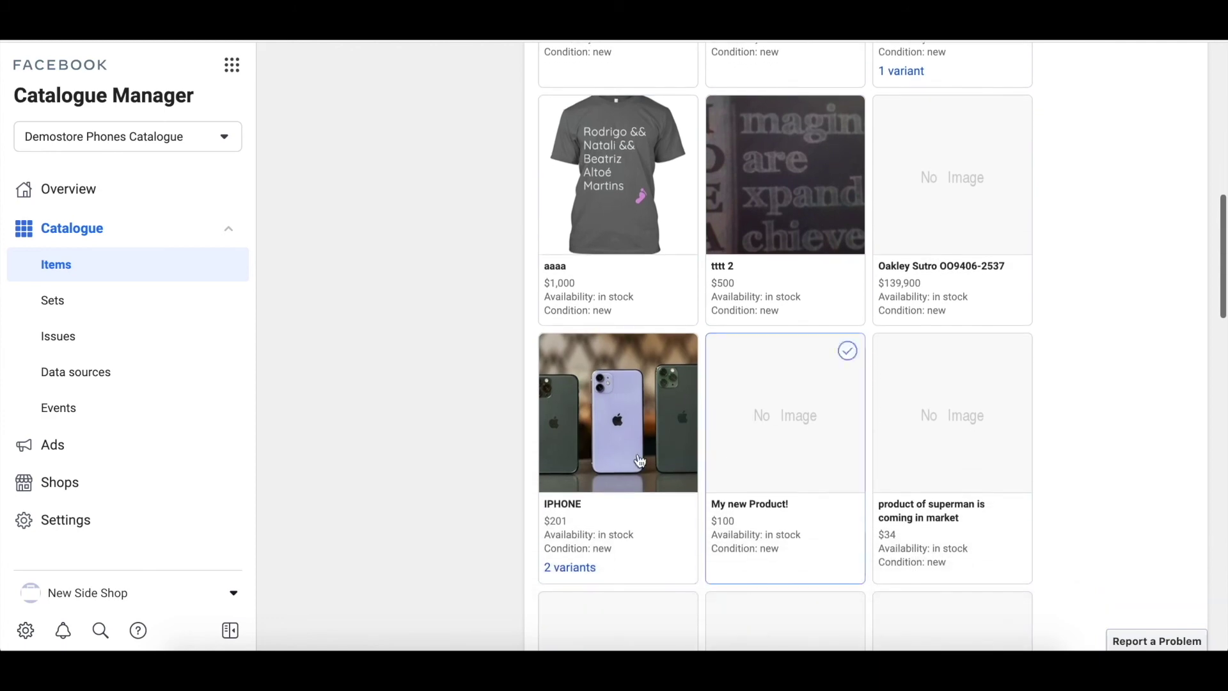
scroll(784, 442, "down", 4)
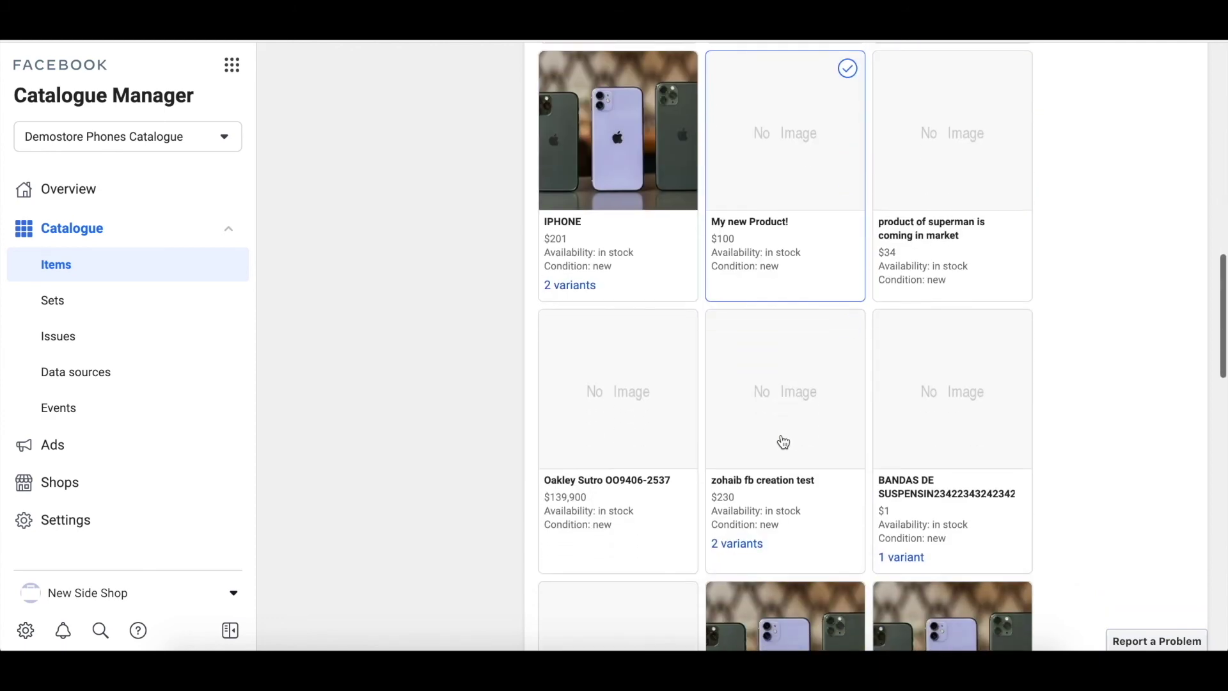
scroll(783, 442, "down", 3)
- Inspect the new iphone 11xyz abcd item in Demostore Phones Catalogue, then close its details
left_click(806, 443)
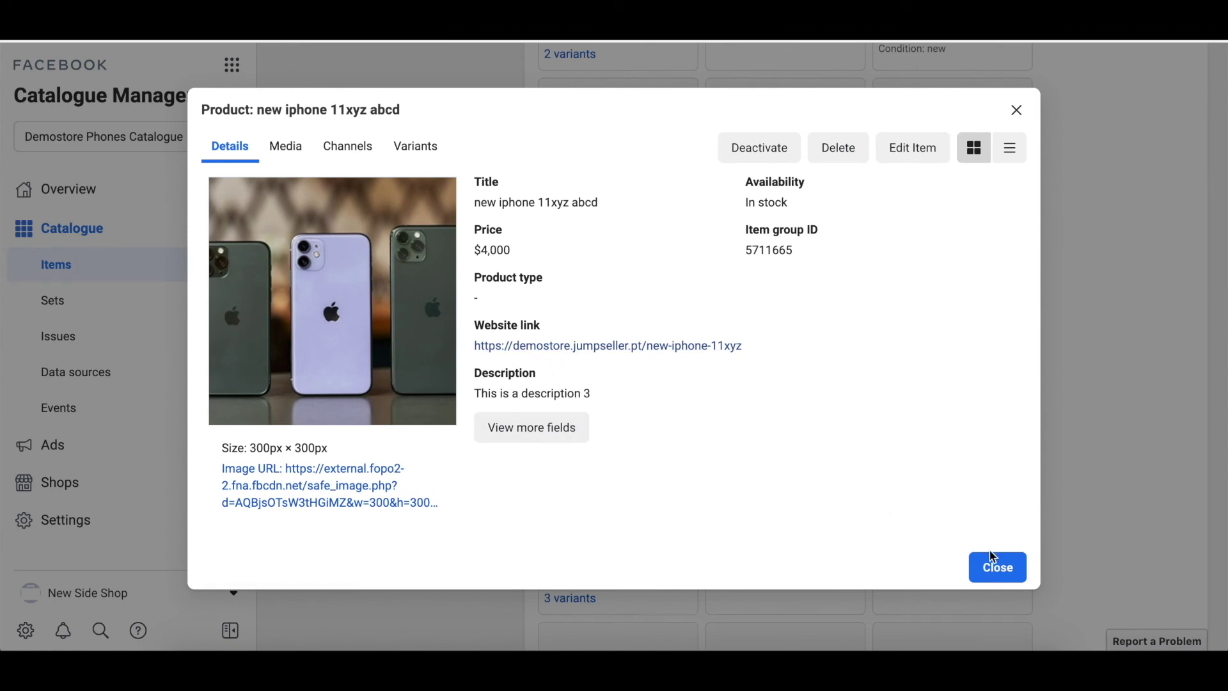
left_click(998, 566)
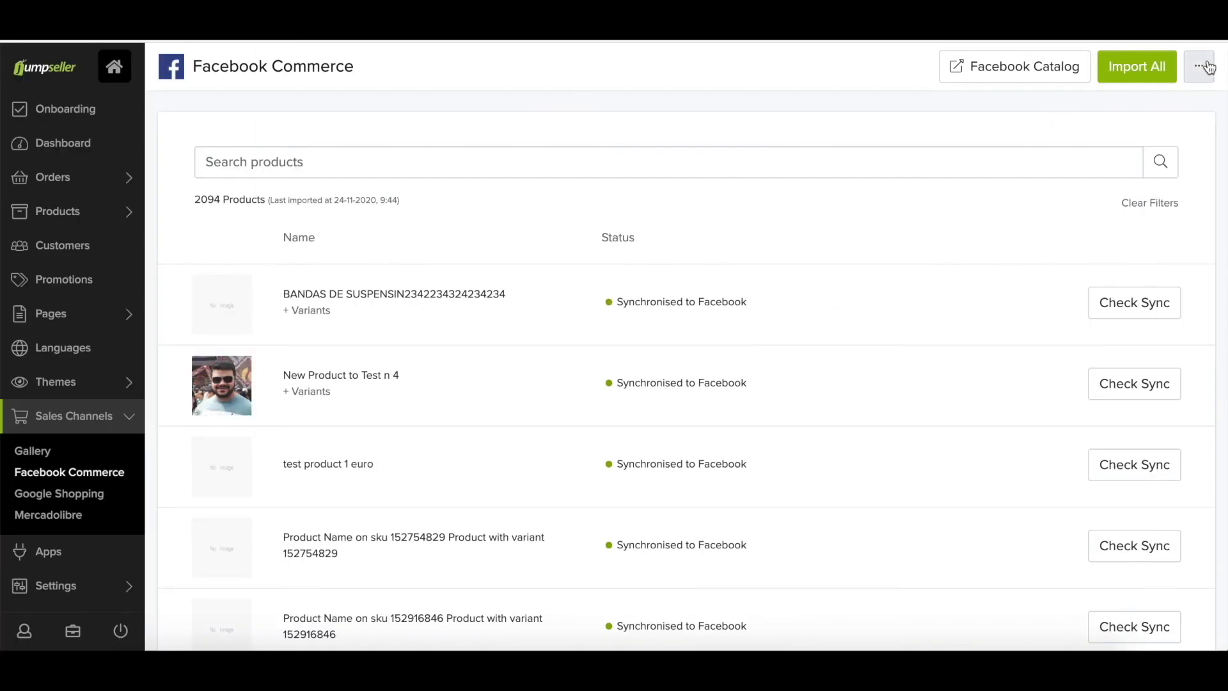
- Confirm products show Synchronised to Facebook and open the Facebook Commerce channel settings
left_click(1203, 66)
left_click(1112, 131)
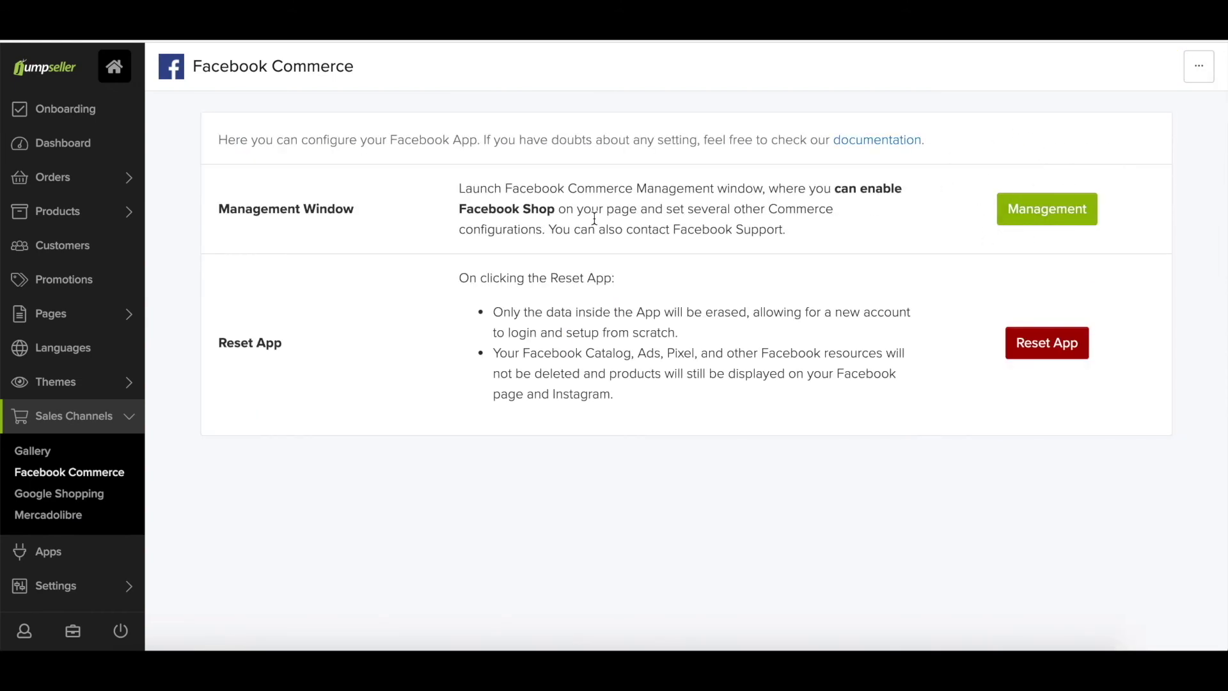
- Return to the Sales Channels Gallery from the Facebook Commerce settings
left_click(34, 451)
left_click(36, 449)
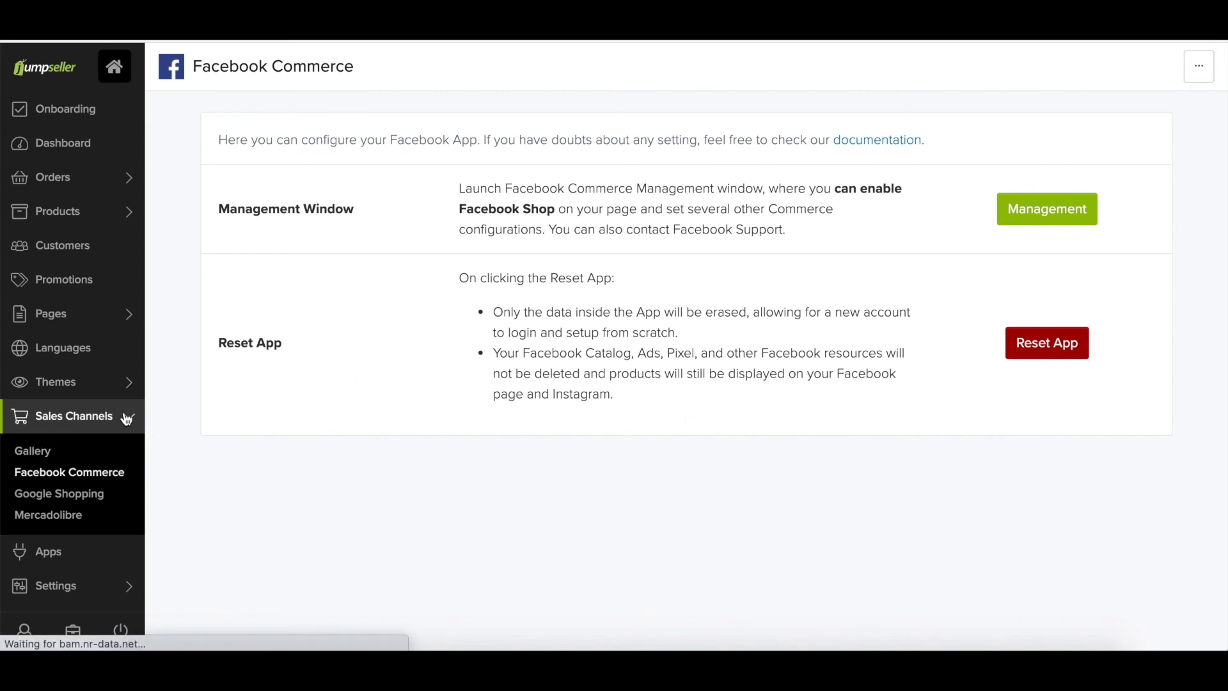